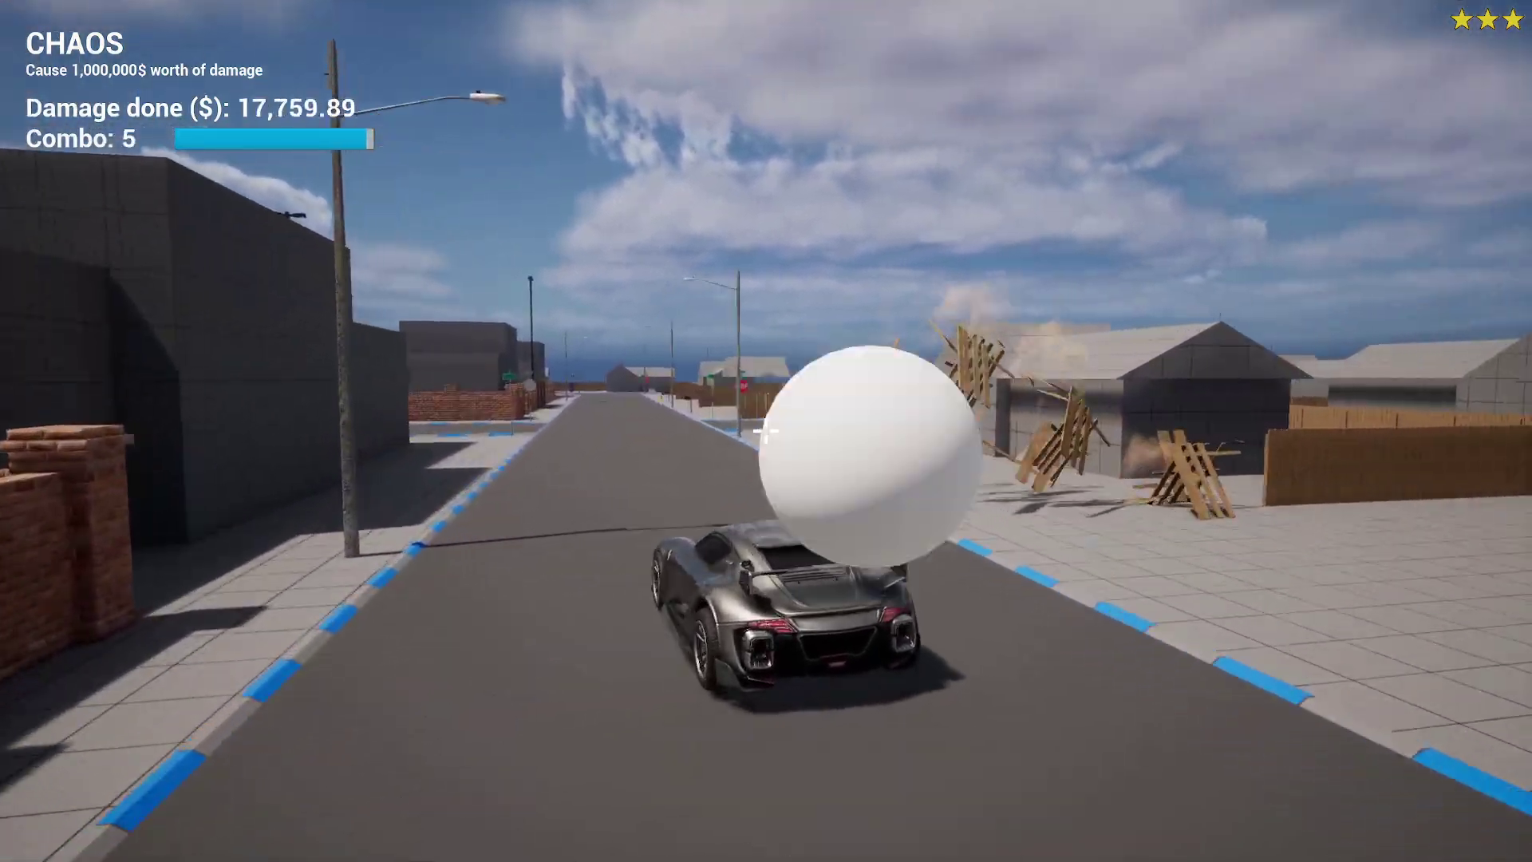
# - Drive the car through several wooden fence lines, raising chaos damage to 87,243.23 with combo 10
pyautogui.press('w')
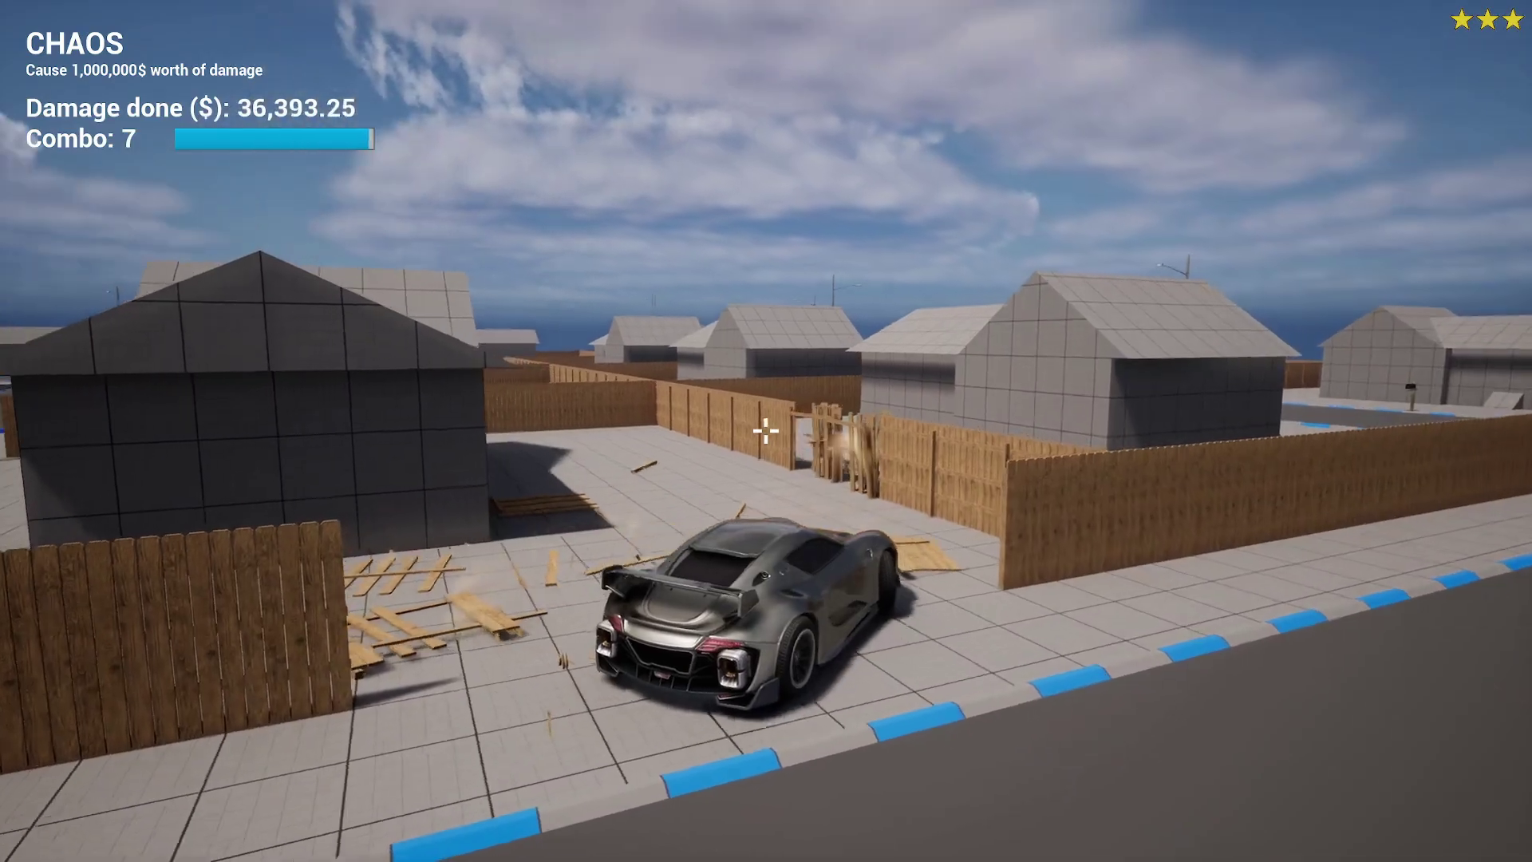
pyautogui.press('w')
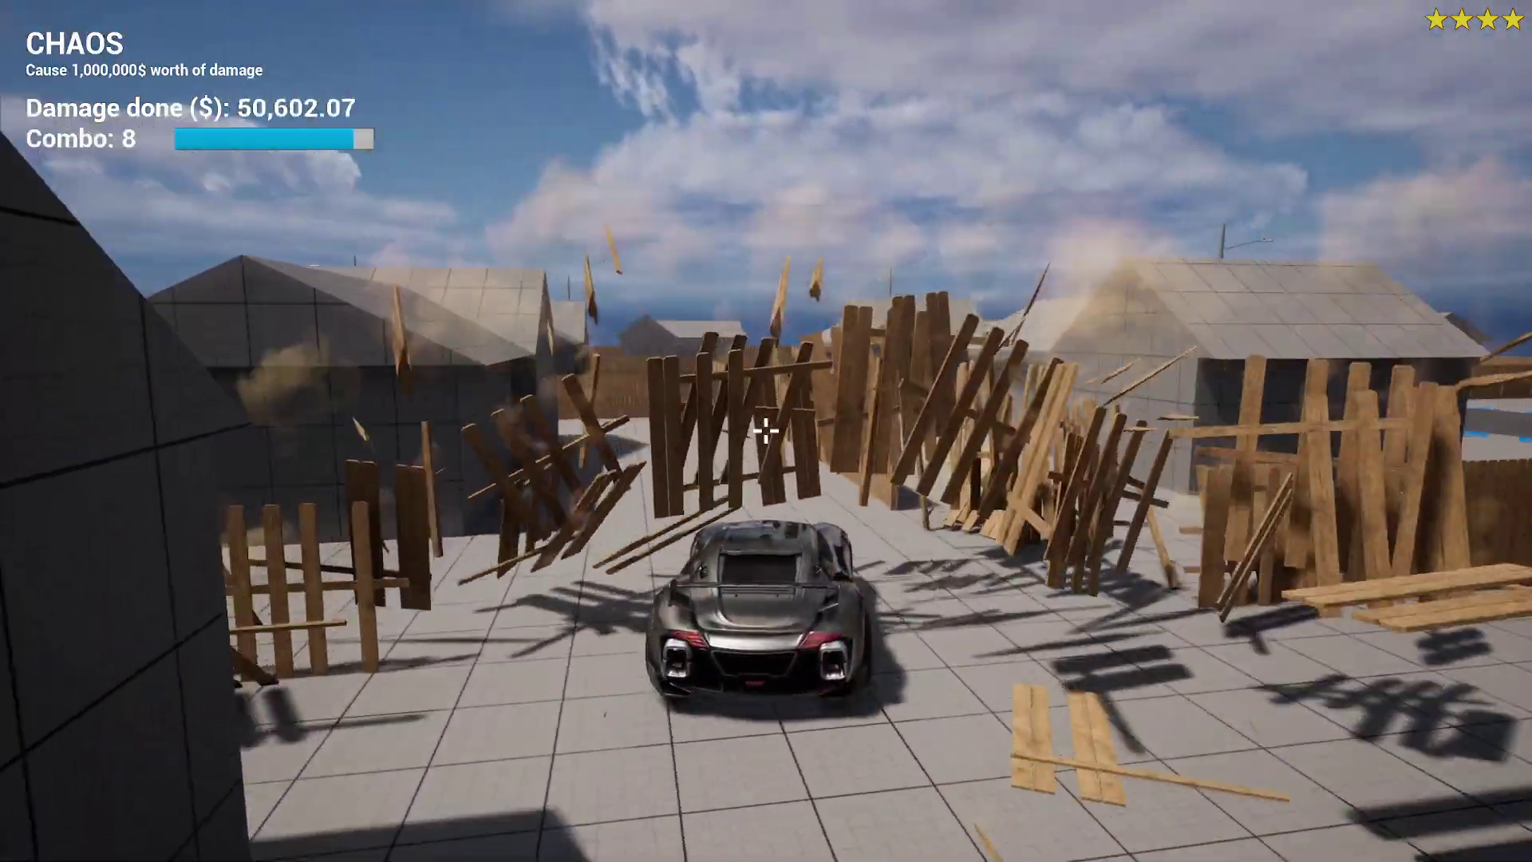
pyautogui.press('w')
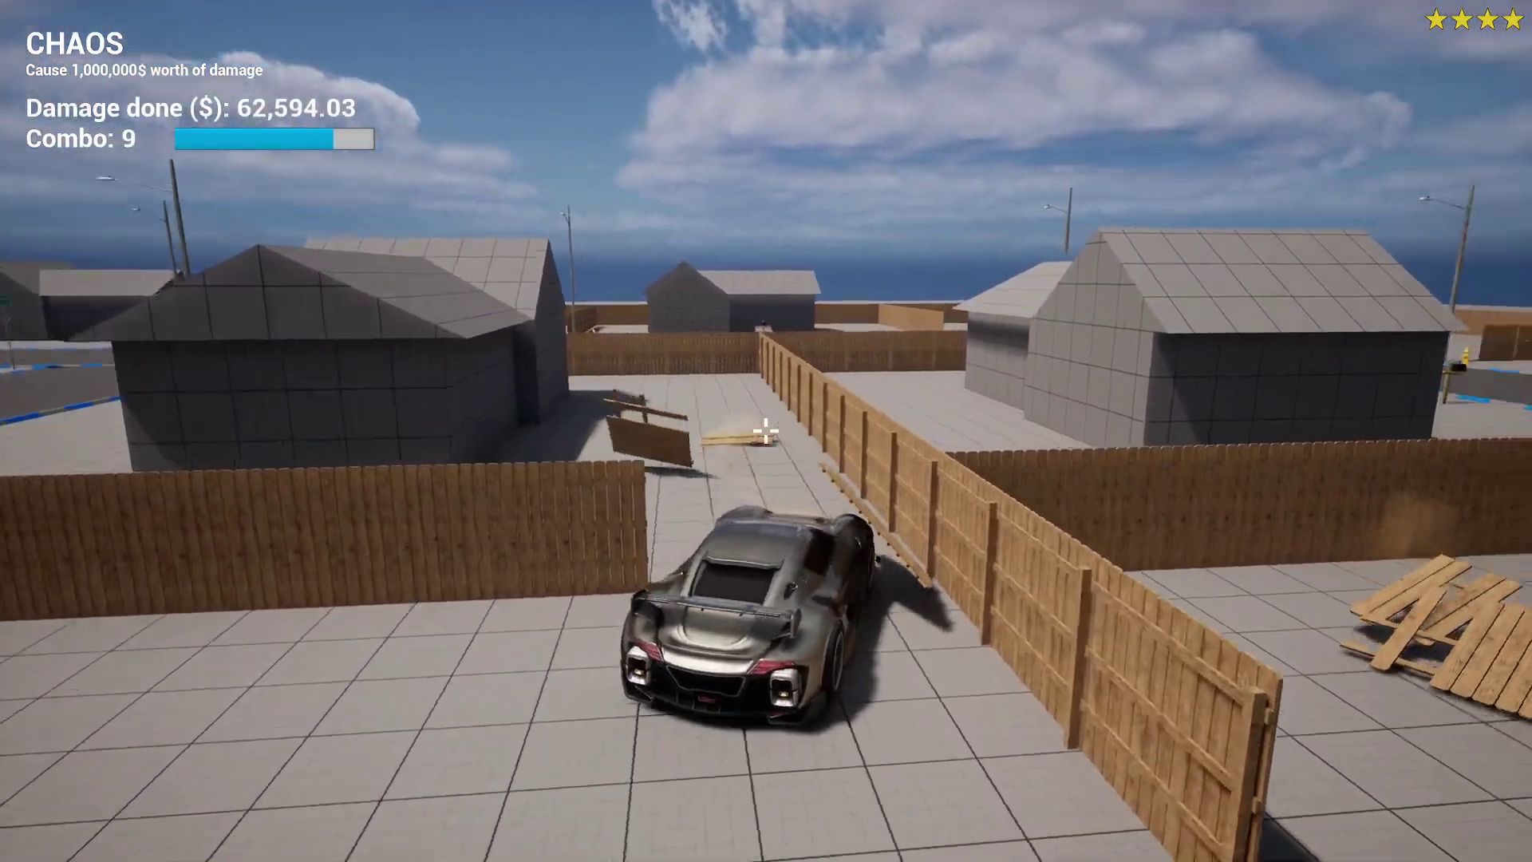
pyautogui.press('w')
pyautogui.press('w')
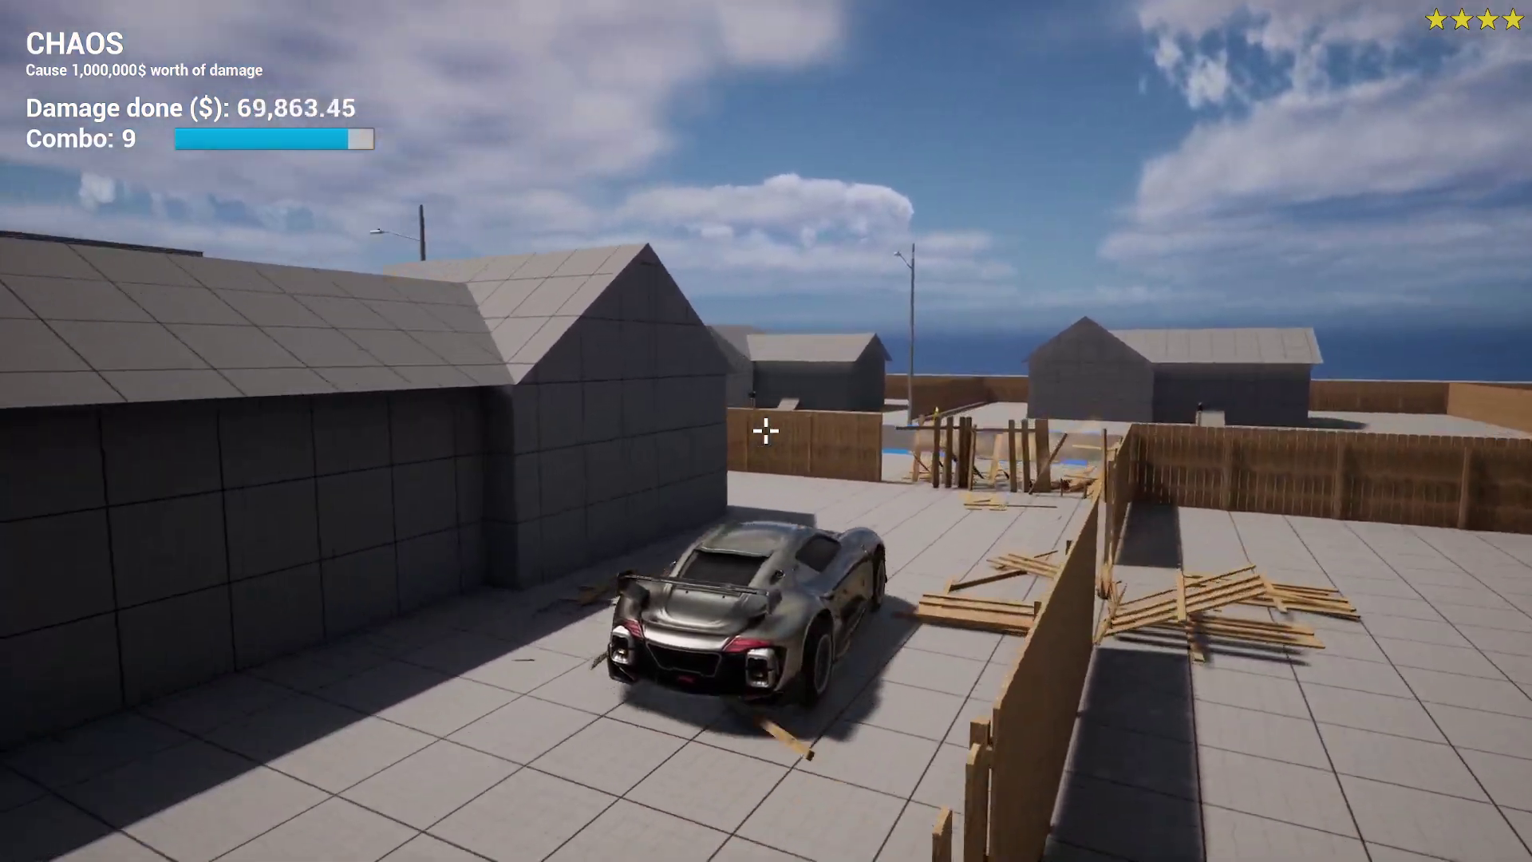
pyautogui.press('d')
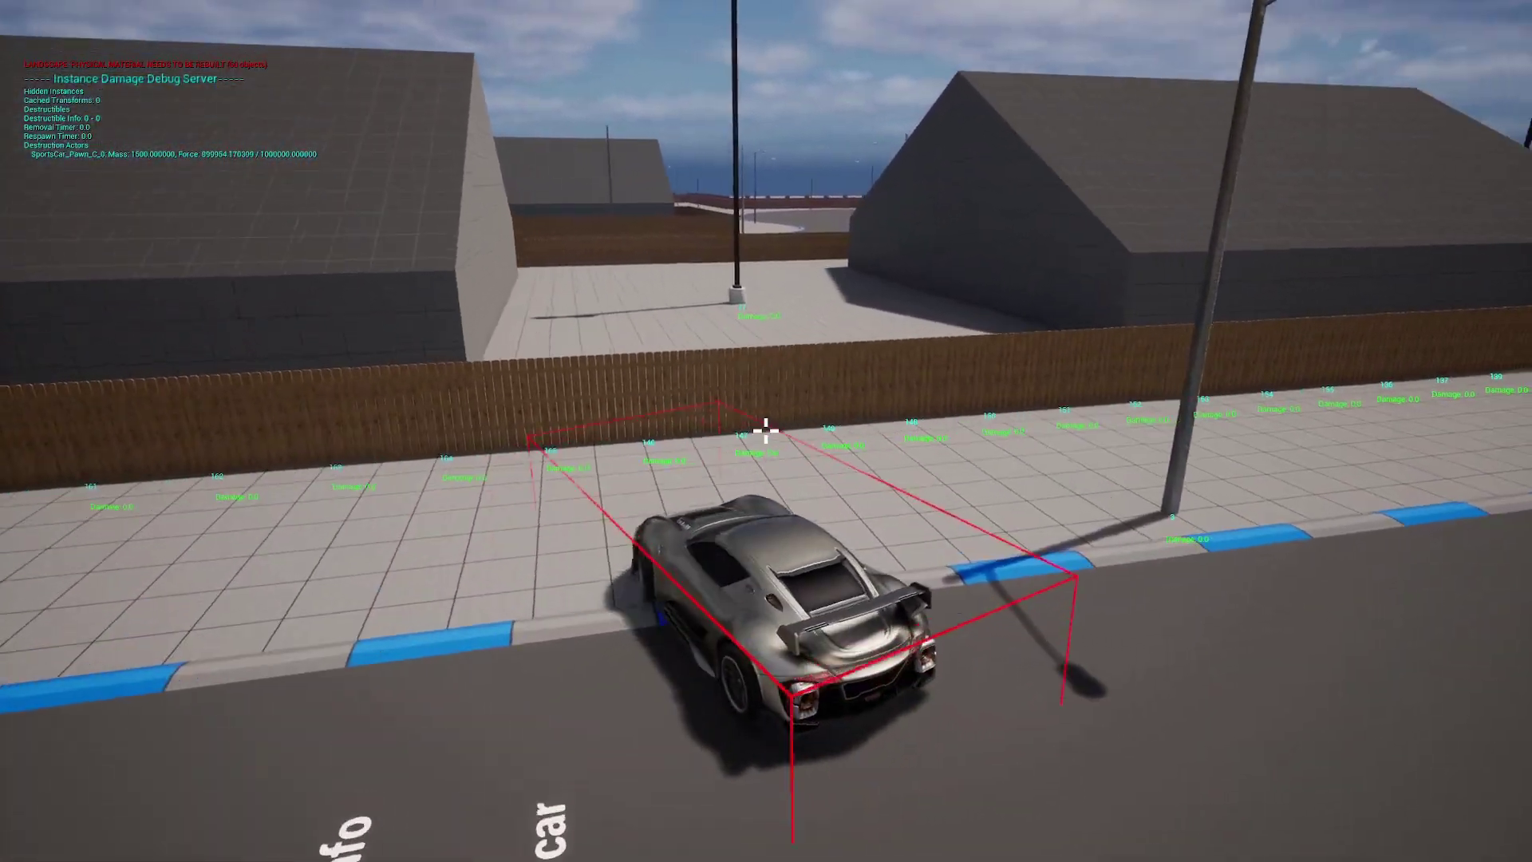
# - Ram the car repeatedly into the fence, breaking several panels and knocking over a street light
pyautogui.press('s')
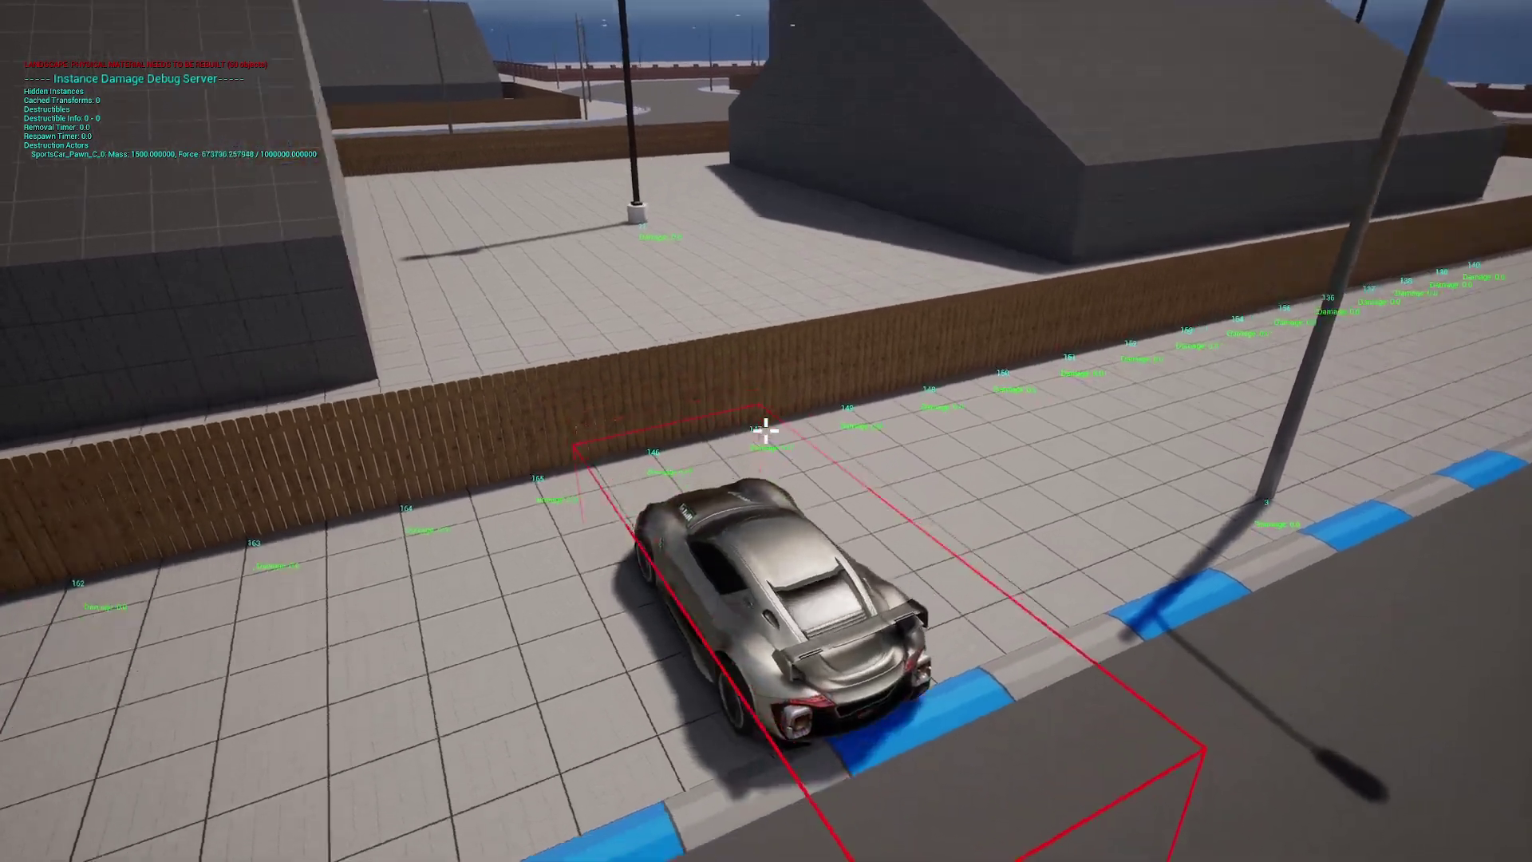
pyautogui.press('w')
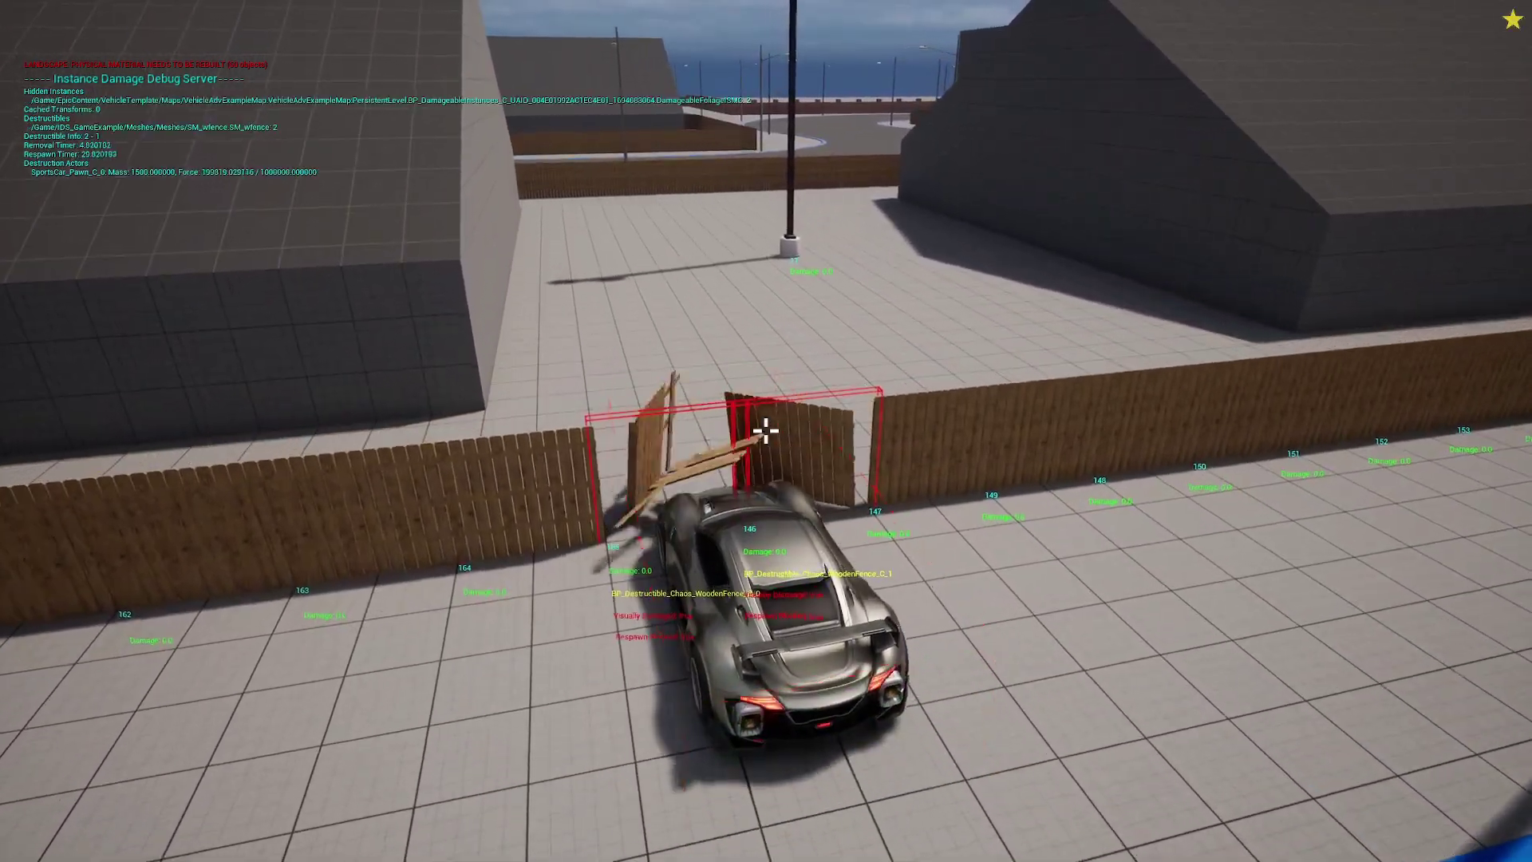
pyautogui.press('s')
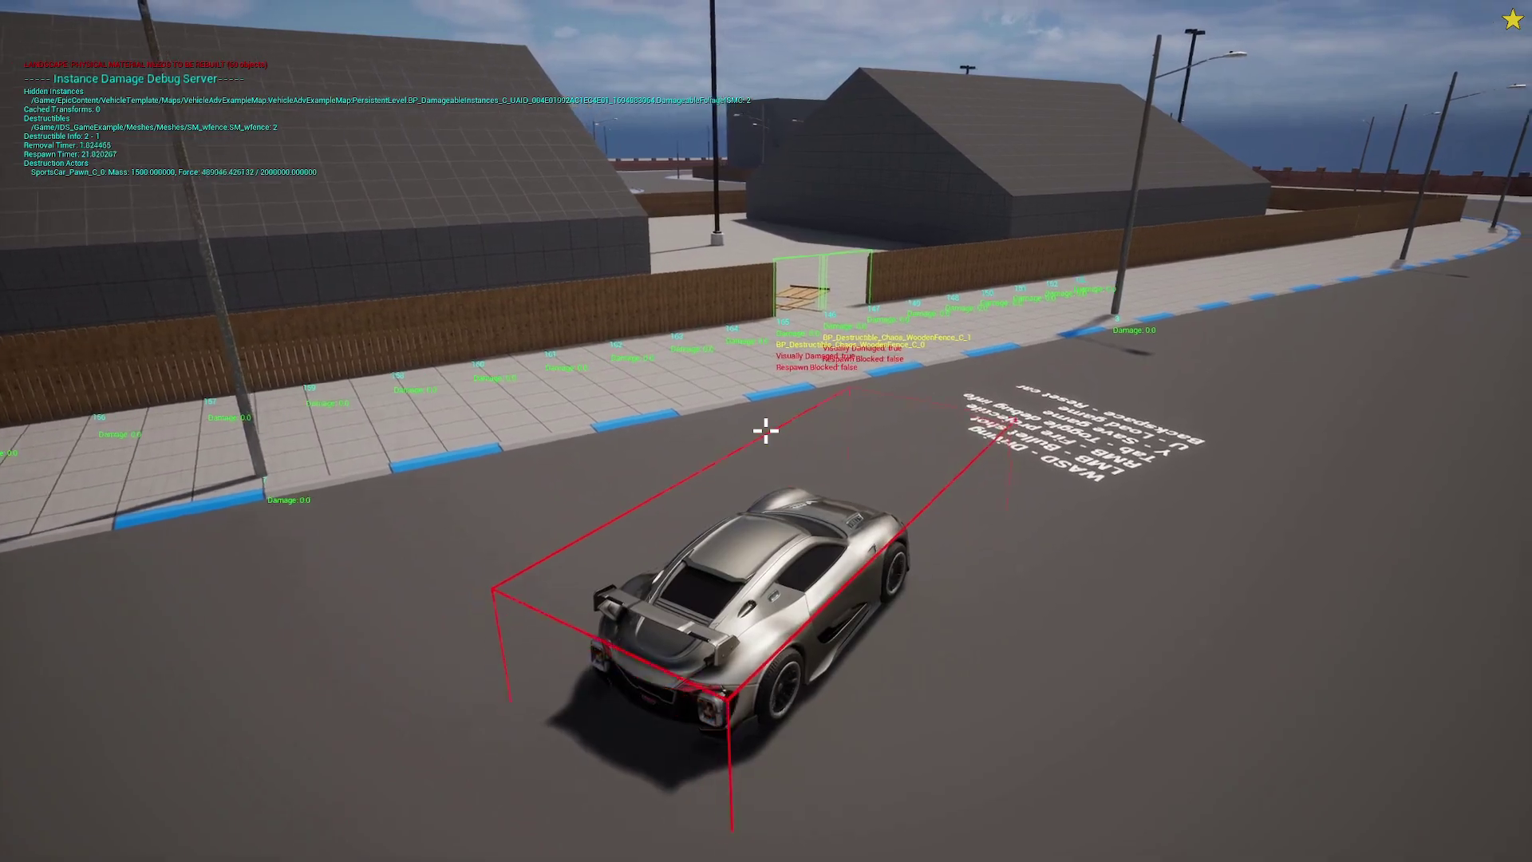
pyautogui.press('w')
pyautogui.press('w')
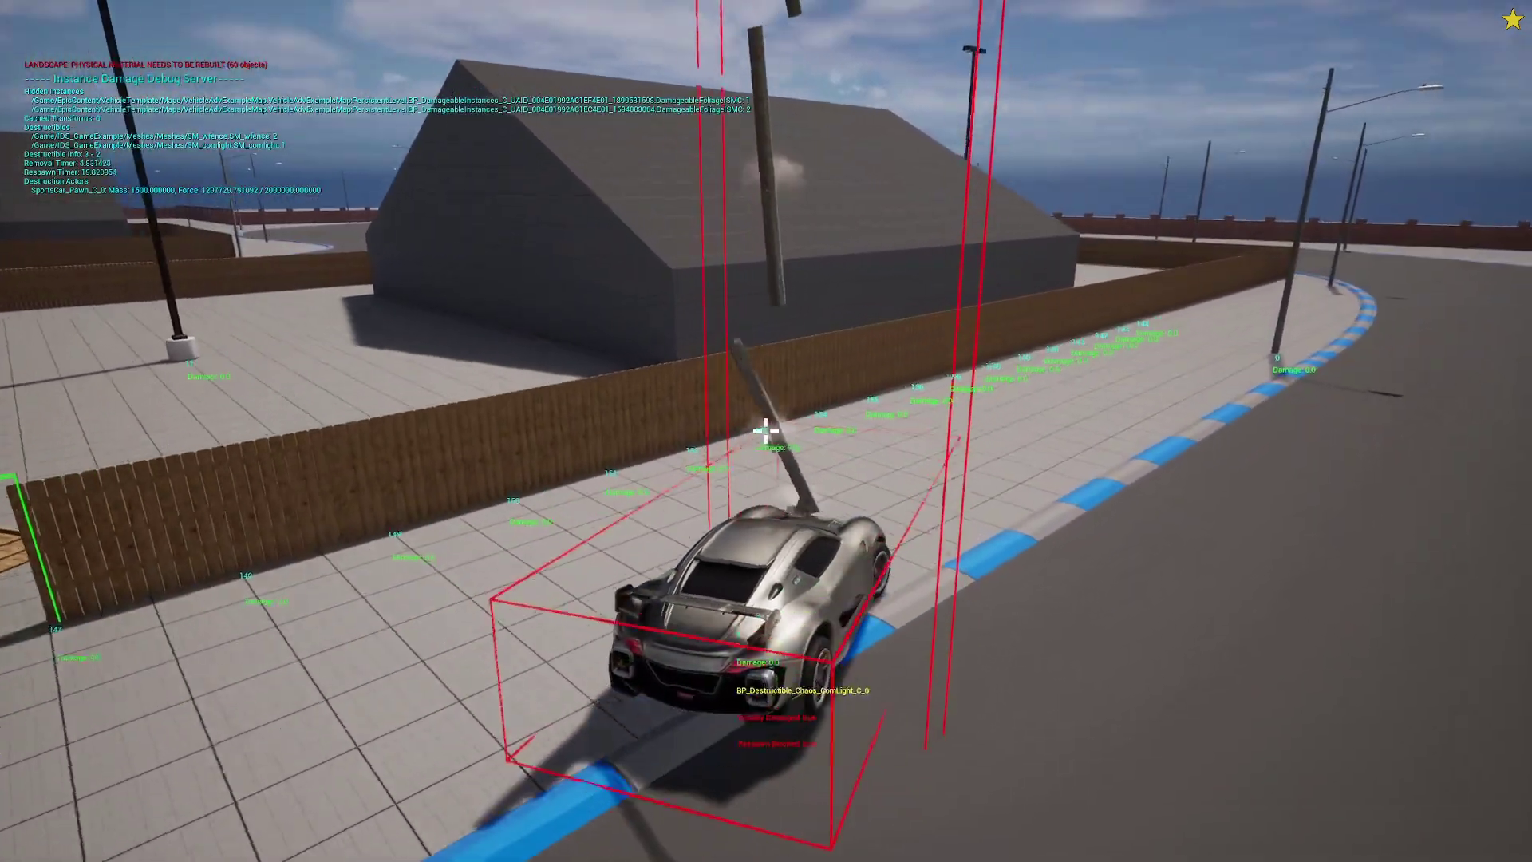
pyautogui.press('a')
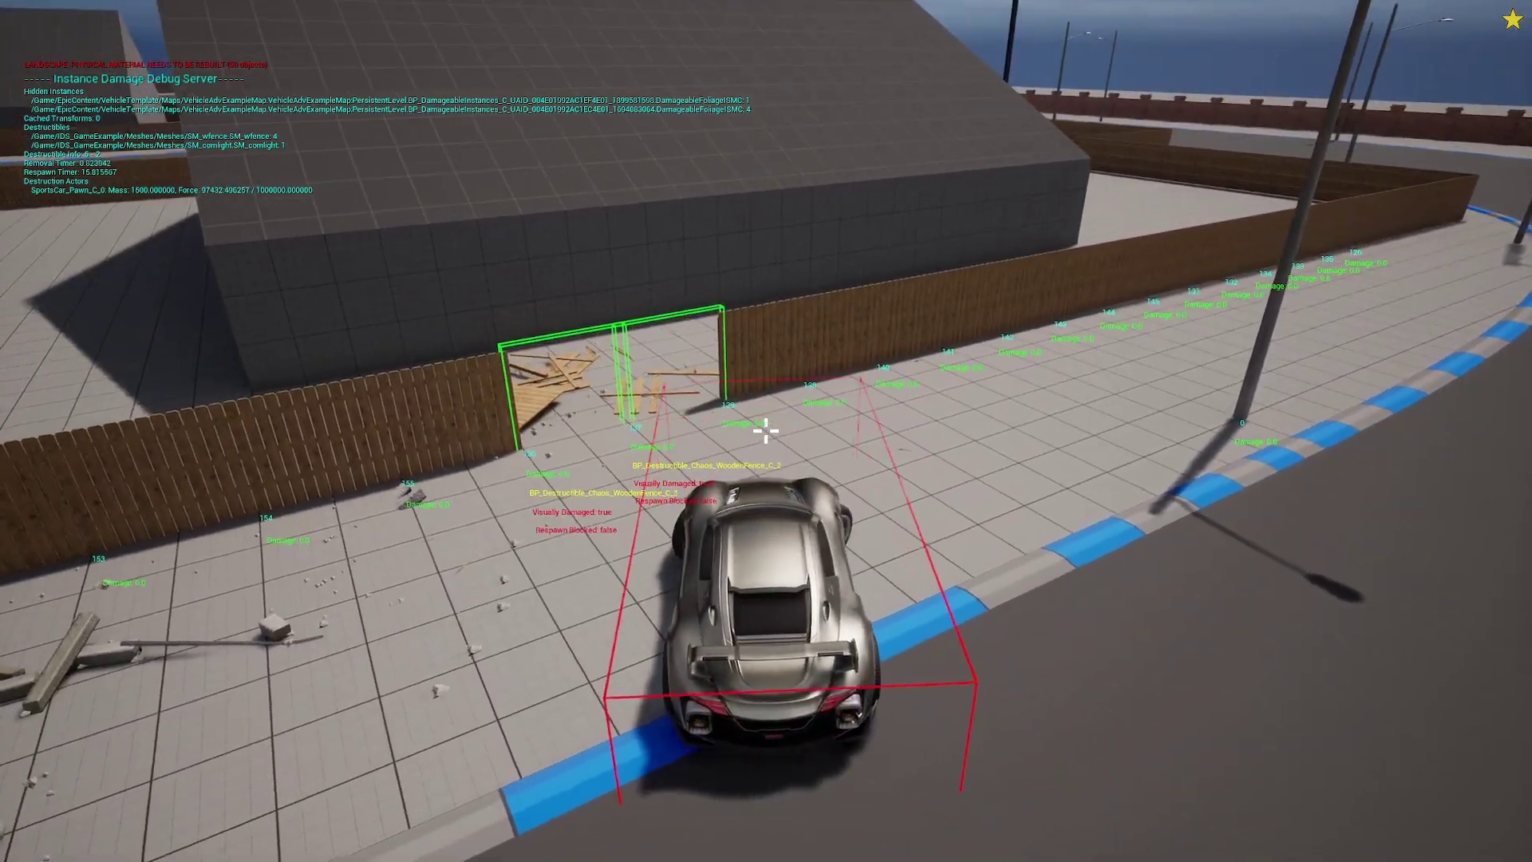
pyautogui.press('a')
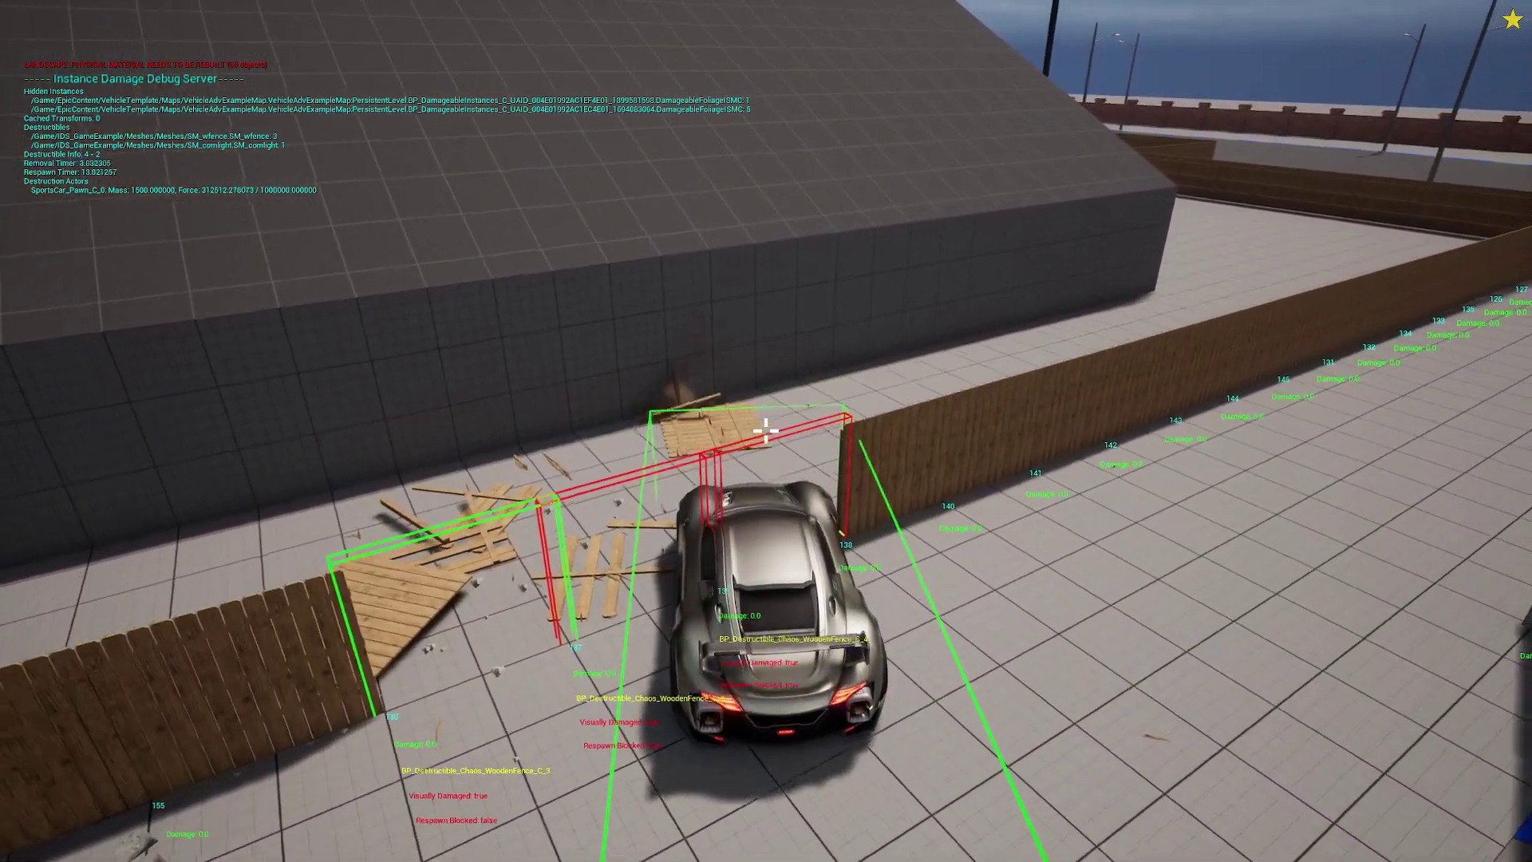
pyautogui.press('s')
pyautogui.press('w')
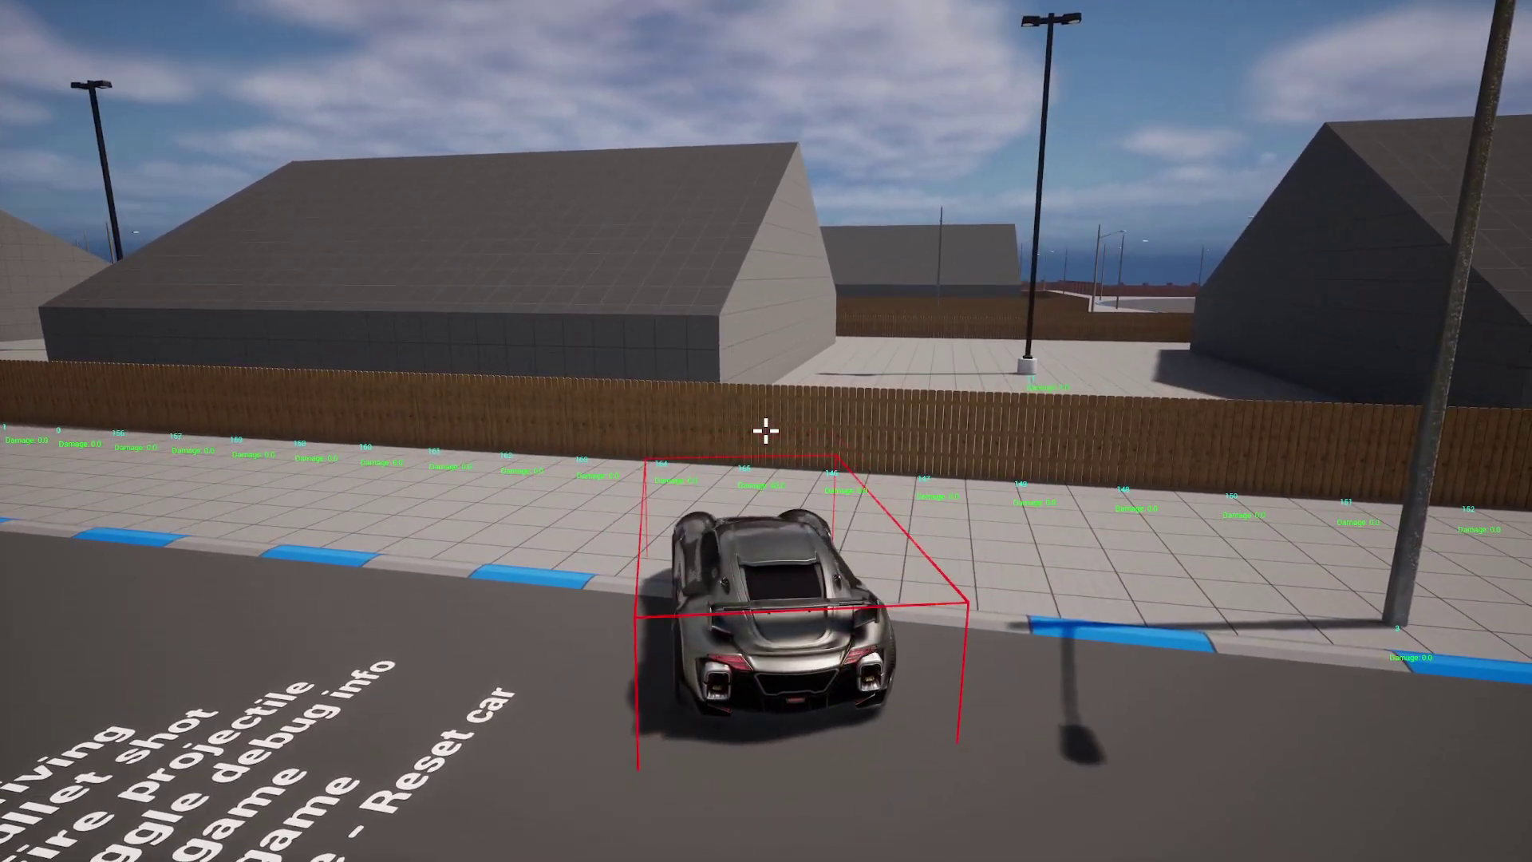
# - Shoot the fence ahead and fire two explosive projectiles to shatter the sidewalk fence sections
pyautogui.click(764, 431)
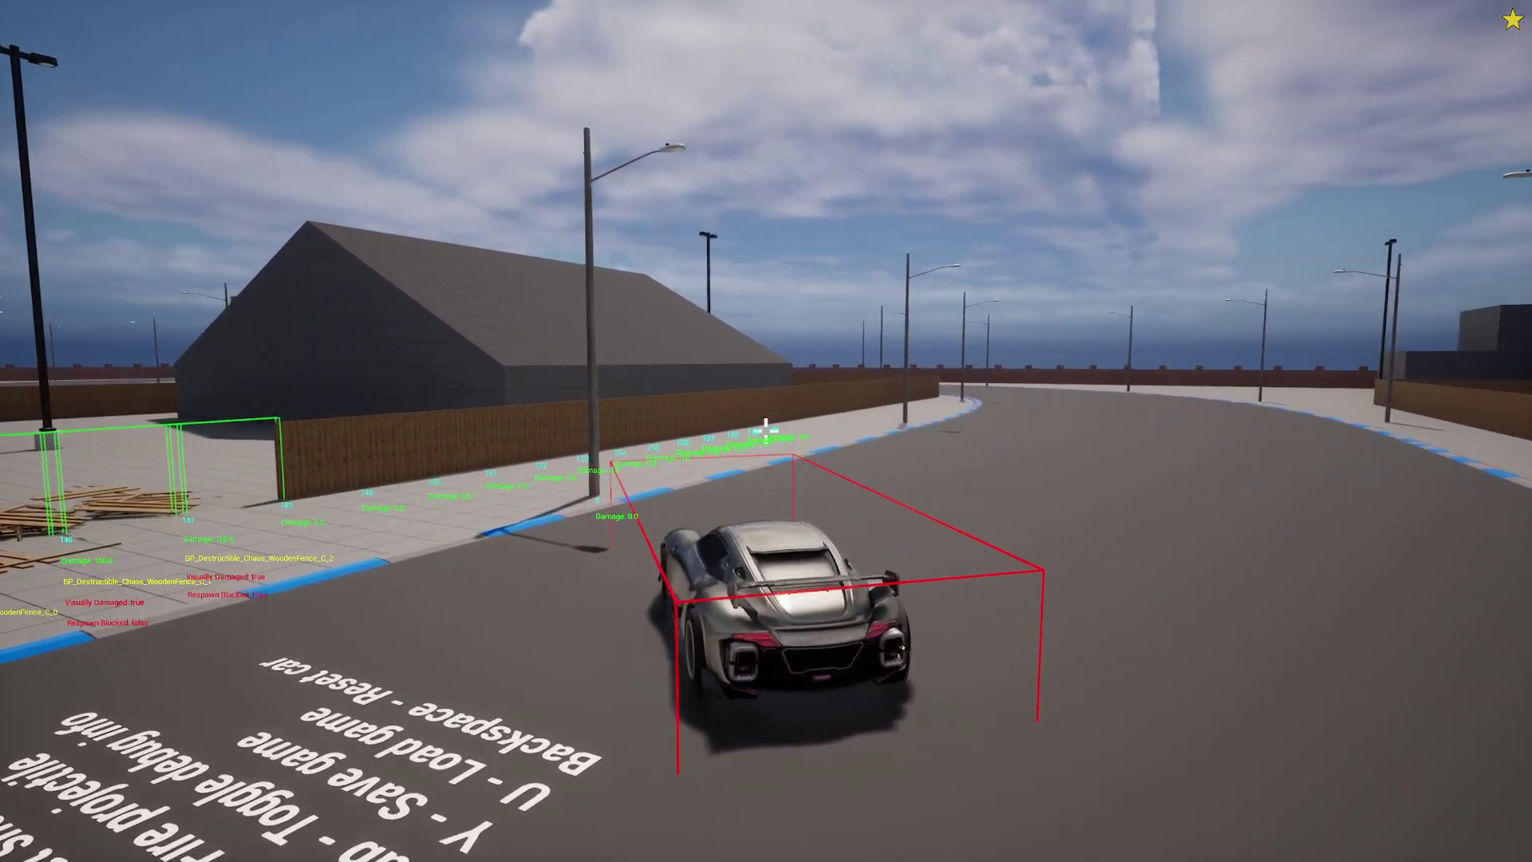
pyautogui.rightClick(765, 431)
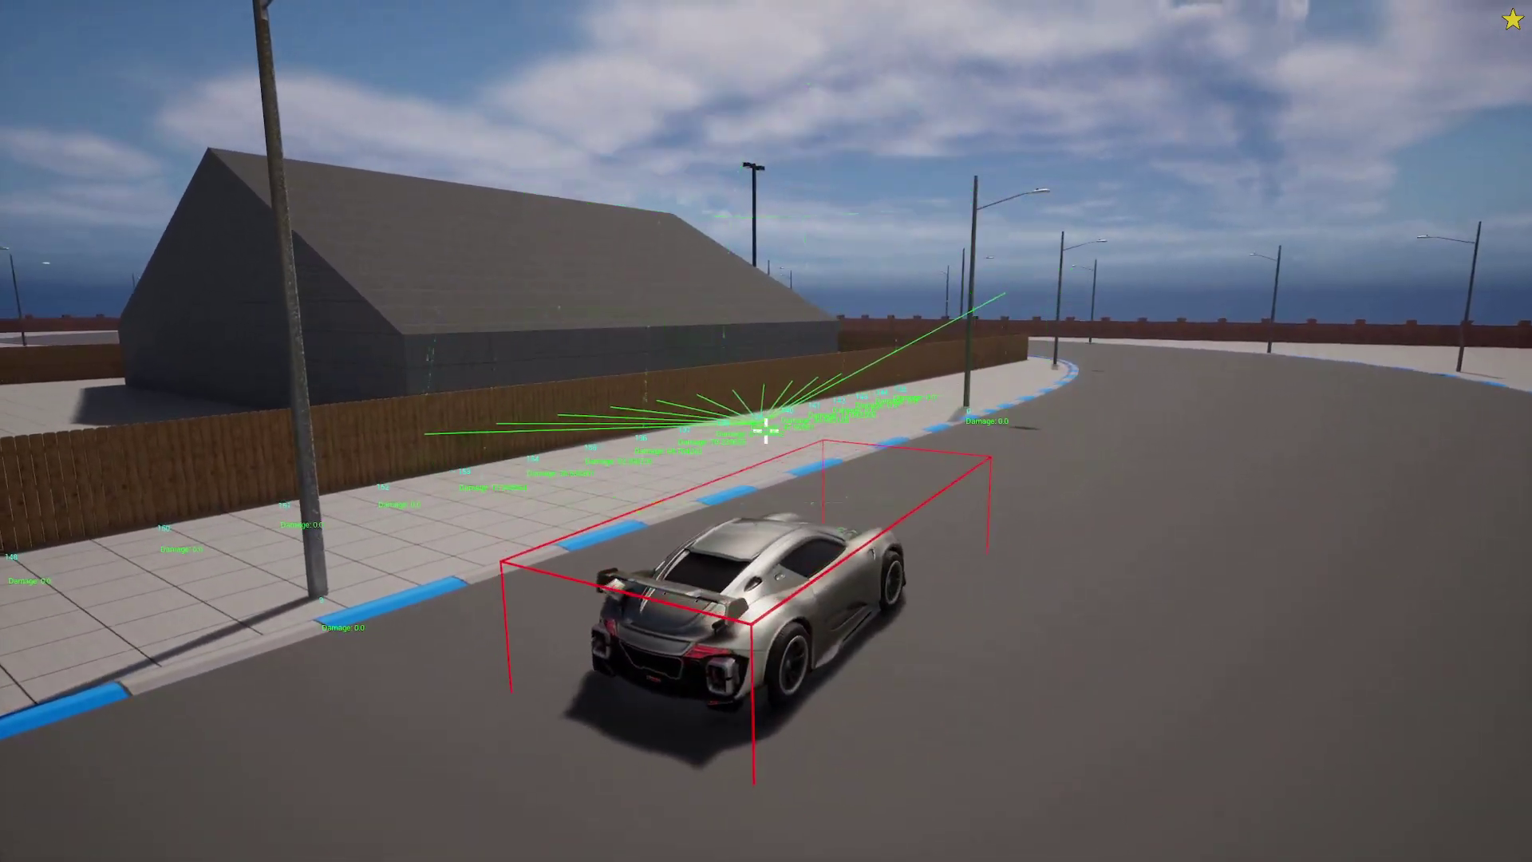
pyautogui.rightClick(765, 431)
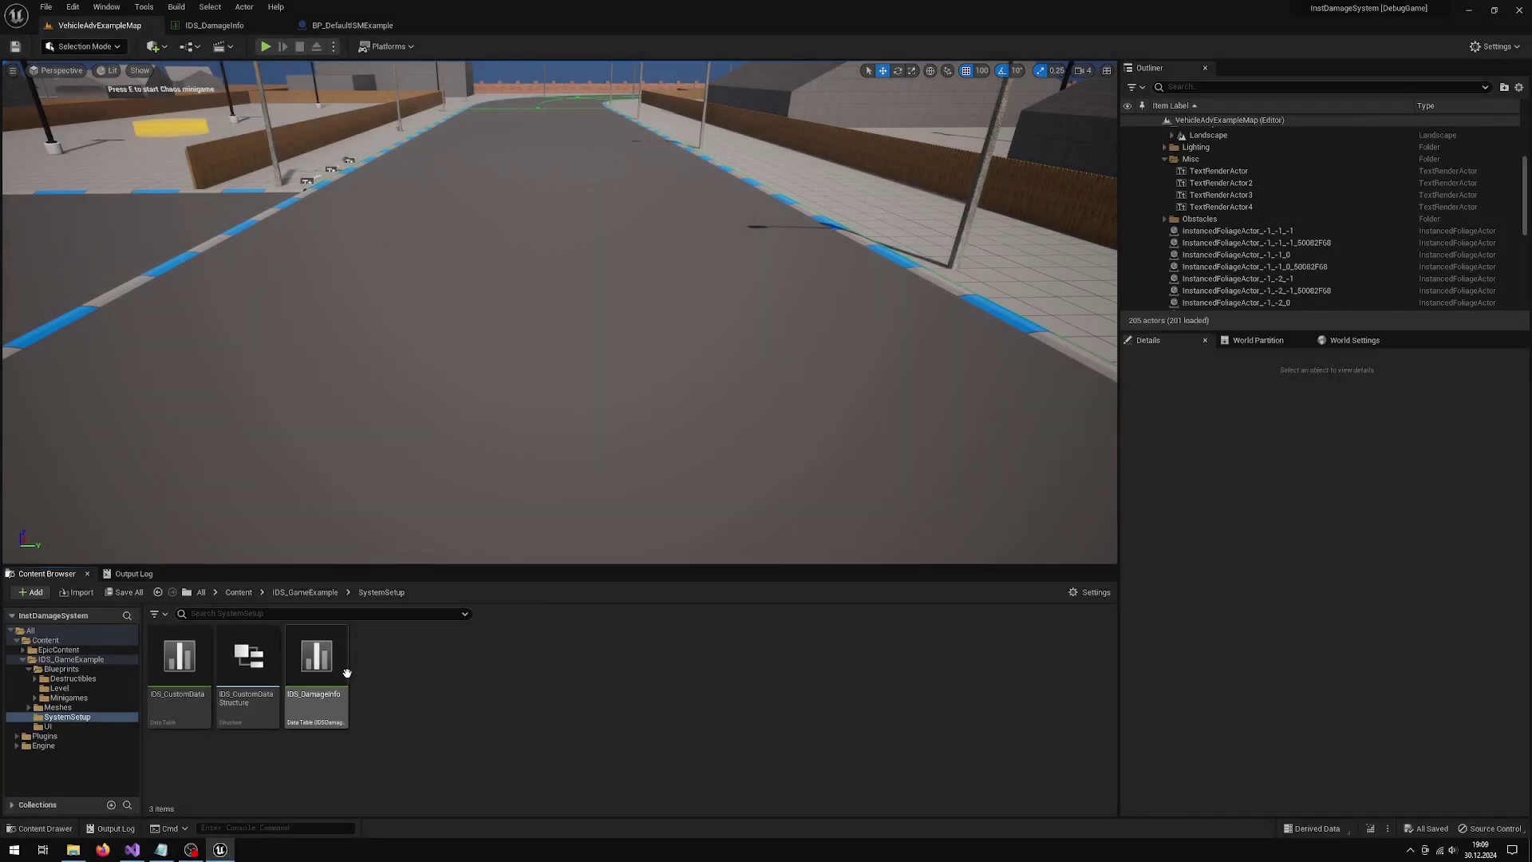
# - Open the IDS_DamageInfo data table and review the wfence row's Instance Hiding Type options
pyautogui.doubleClick(345, 672)
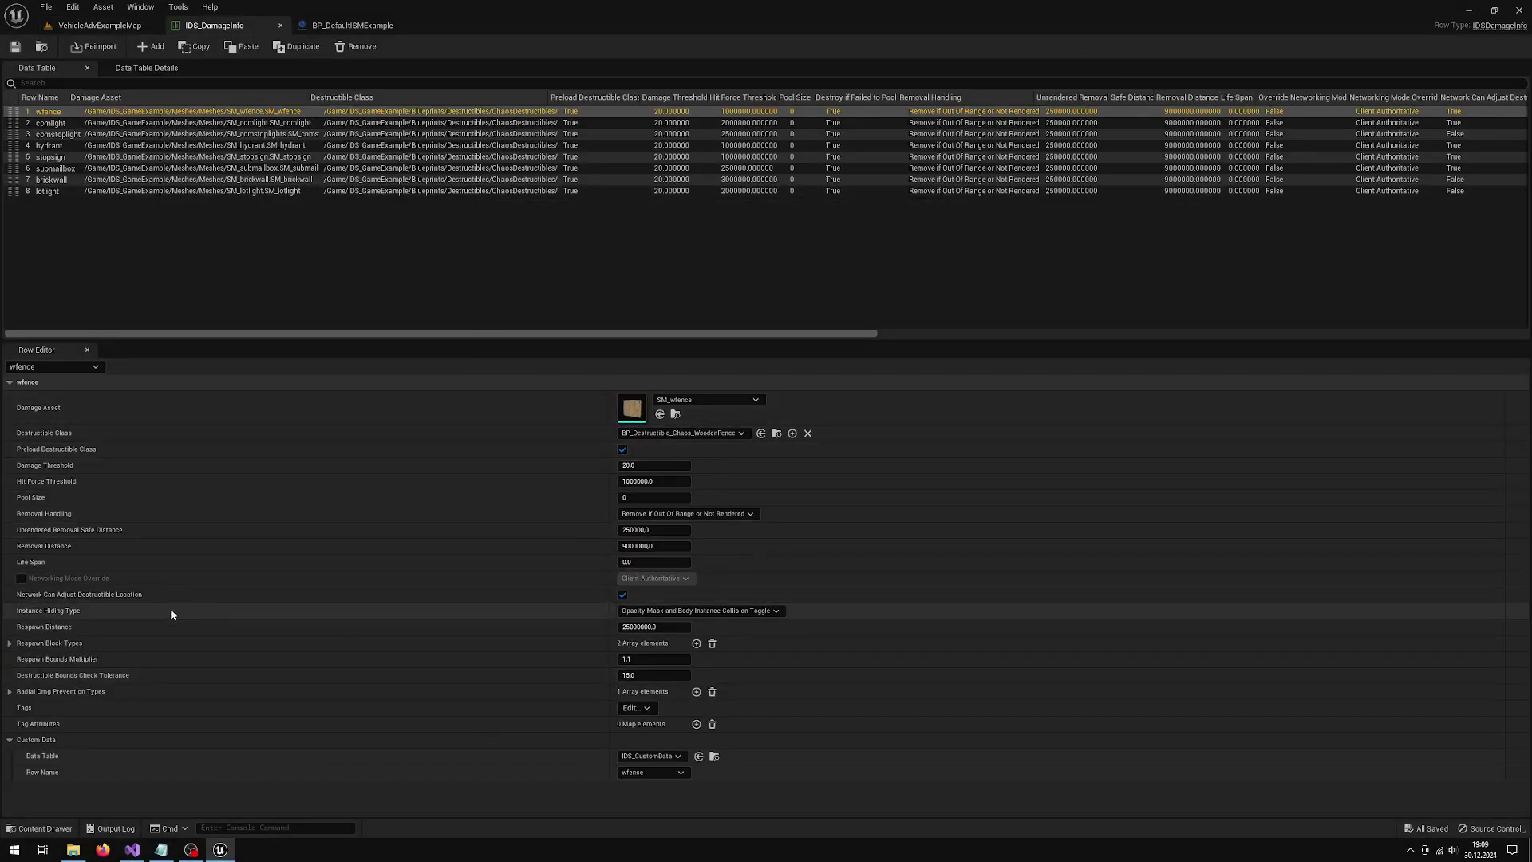
pyautogui.click(680, 611)
# - Open the M_BCRMNAO material from IDS_GameExample > Materials > MaterialsMaster
pyautogui.click(103, 25)
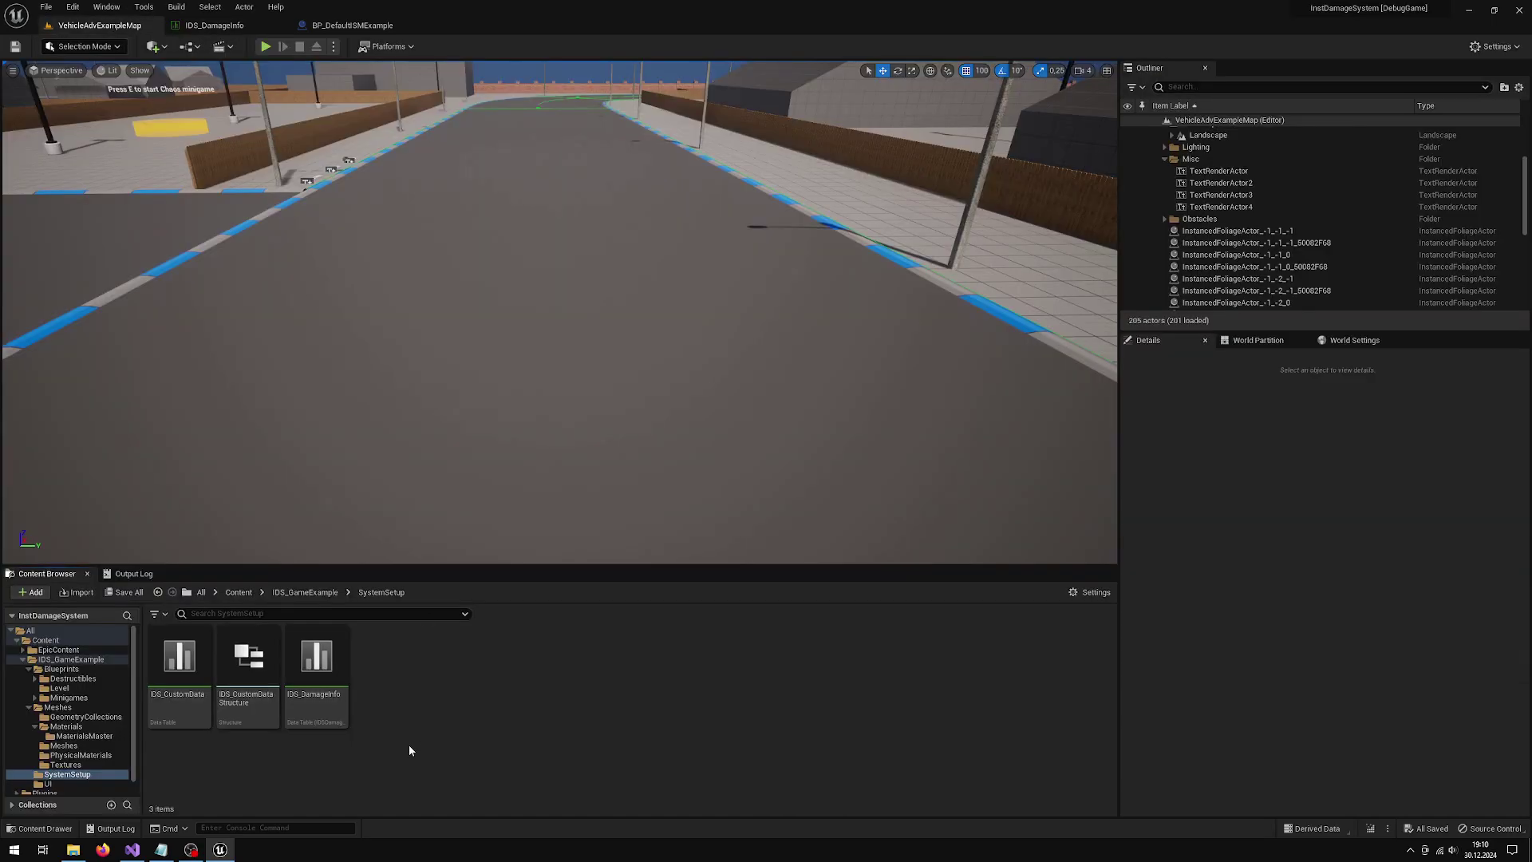
pyautogui.click(292, 592)
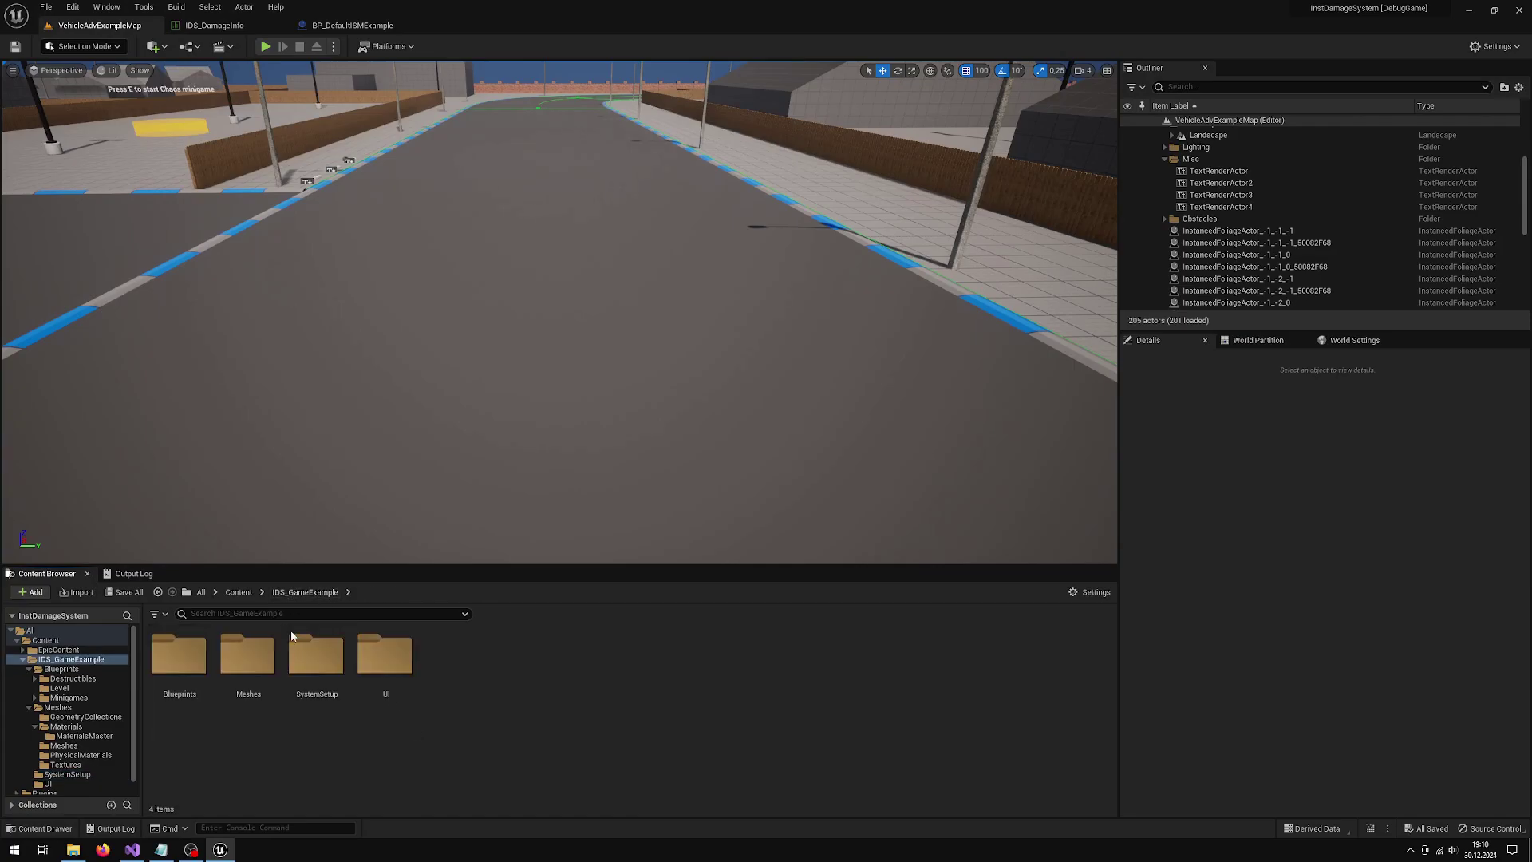
pyautogui.doubleClick(270, 694)
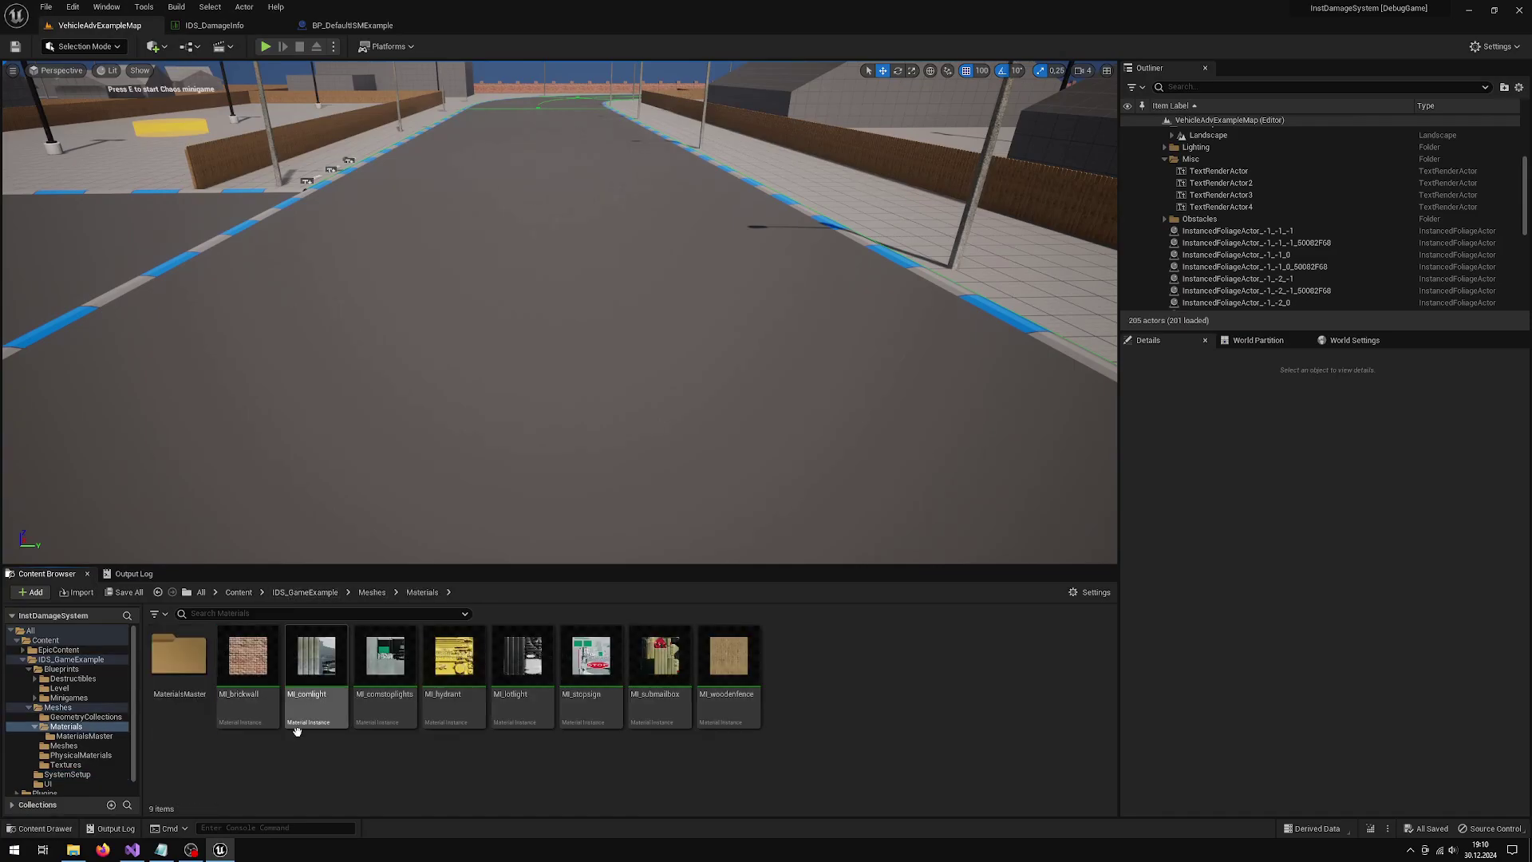
pyautogui.doubleClick(195, 718)
pyautogui.doubleClick(191, 702)
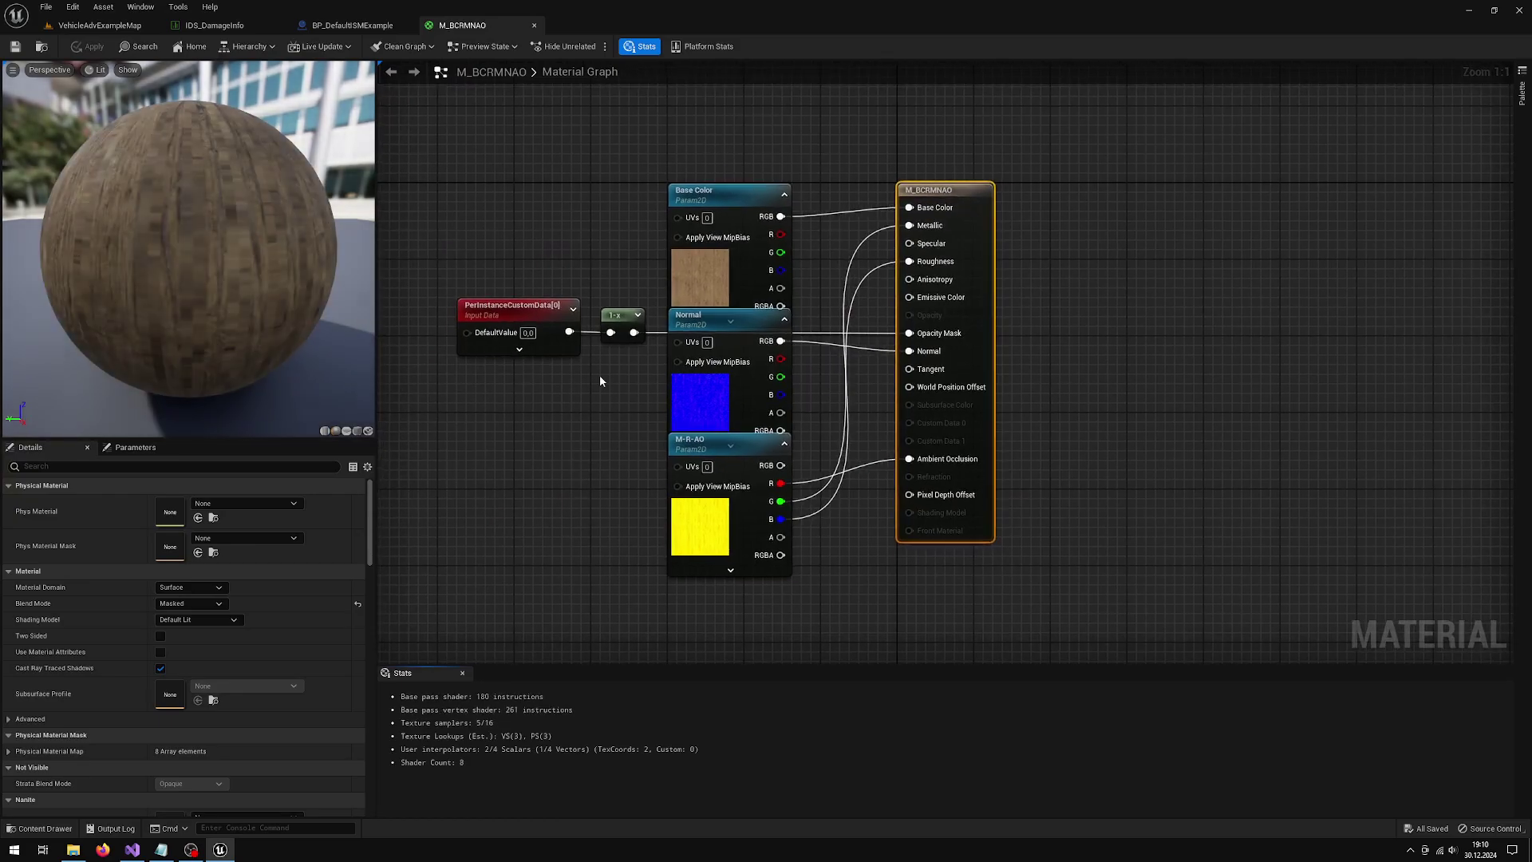
# - Inspect the PerInstanceCustomData node and the material's properties, then return to VehicleAdvExampleMap
pyautogui.moveTo(523, 423); pyautogui.dragTo(452, 282)
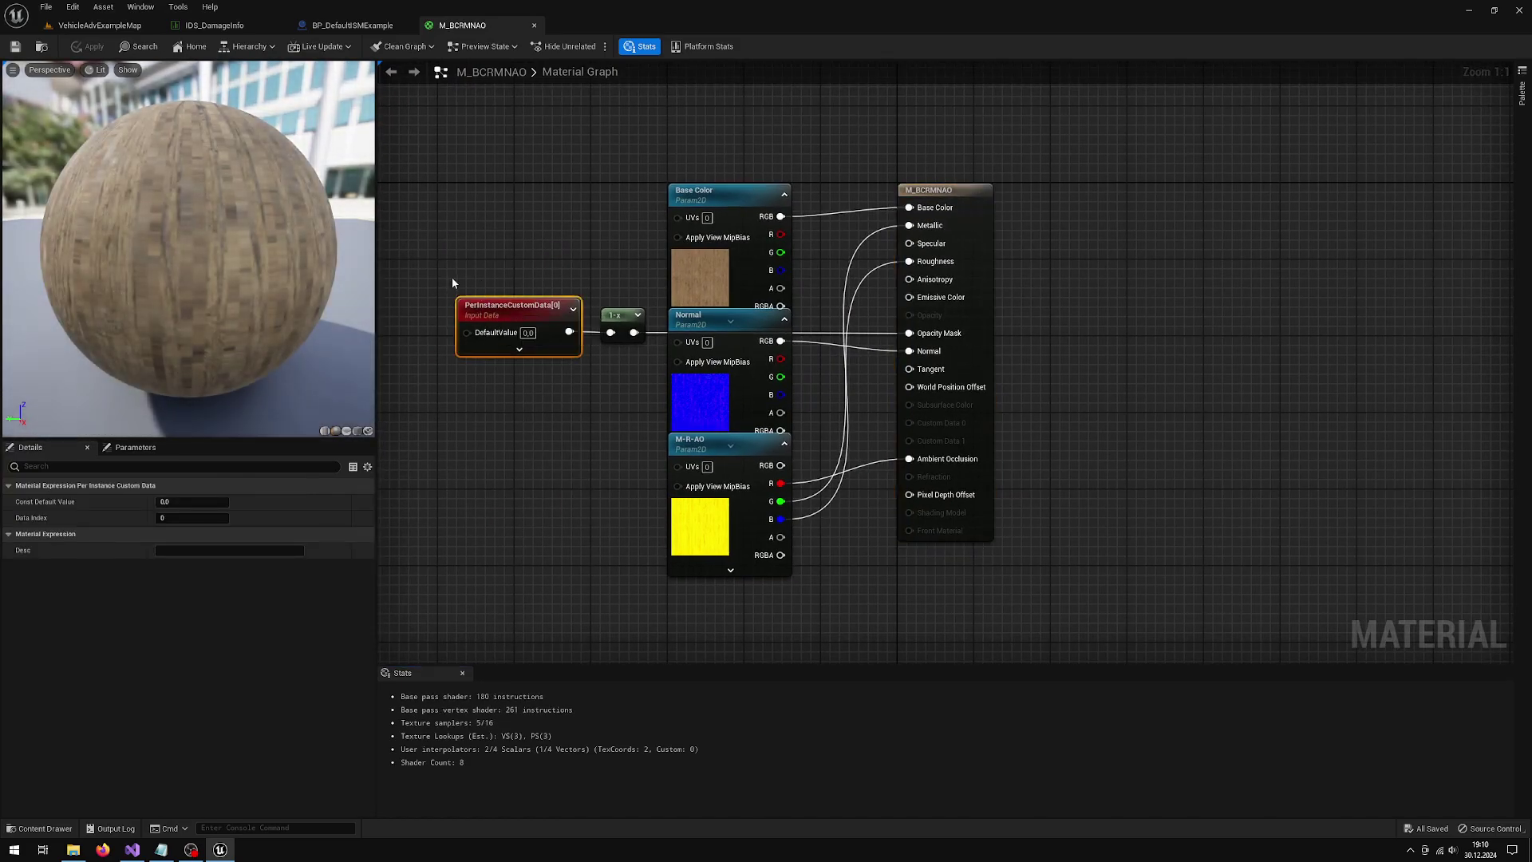
pyautogui.click(642, 378)
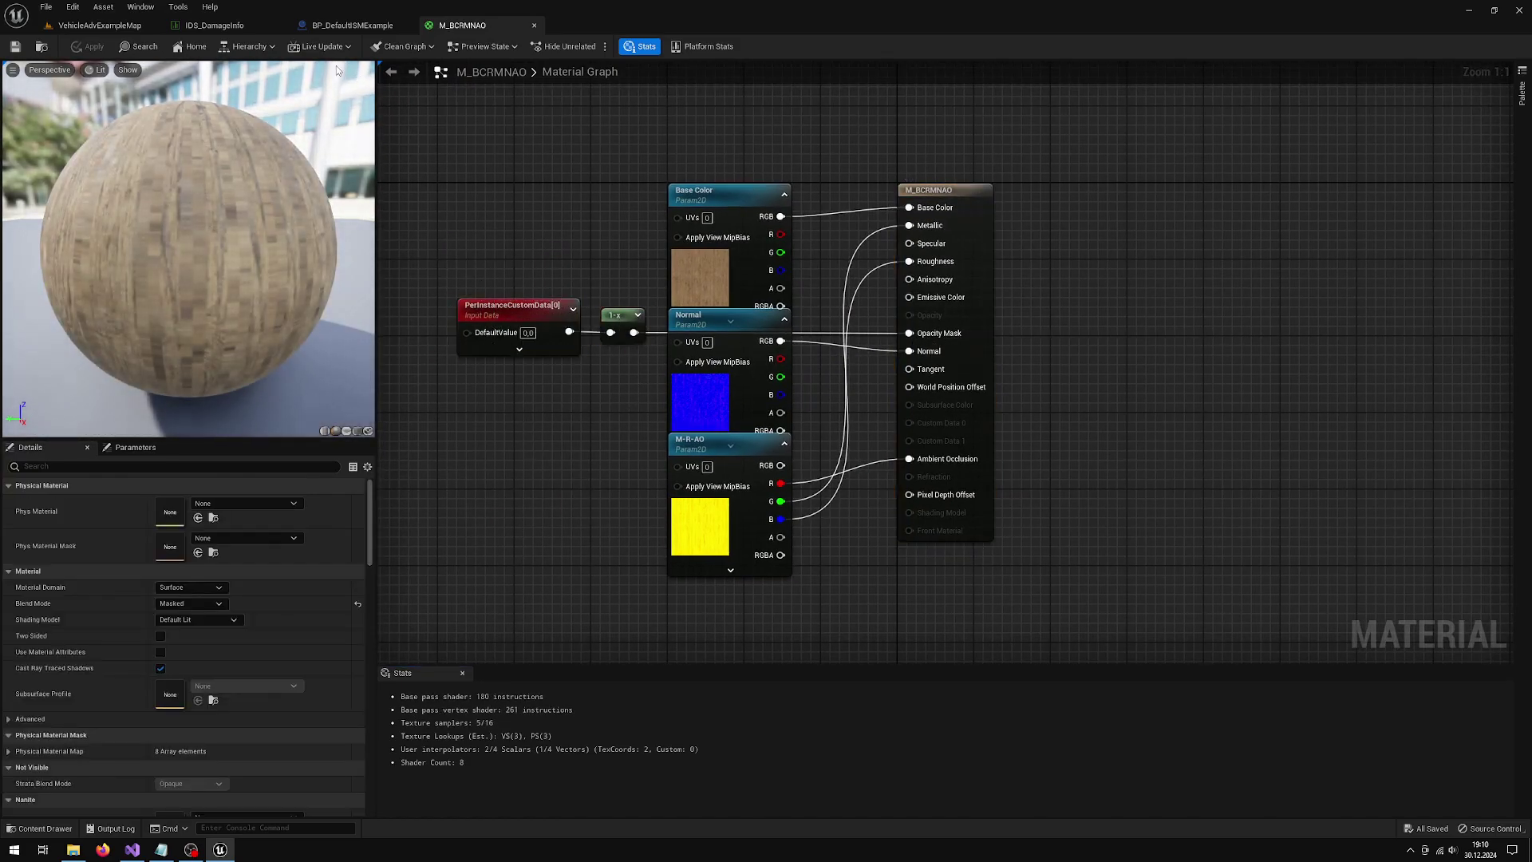
pyautogui.click(134, 30)
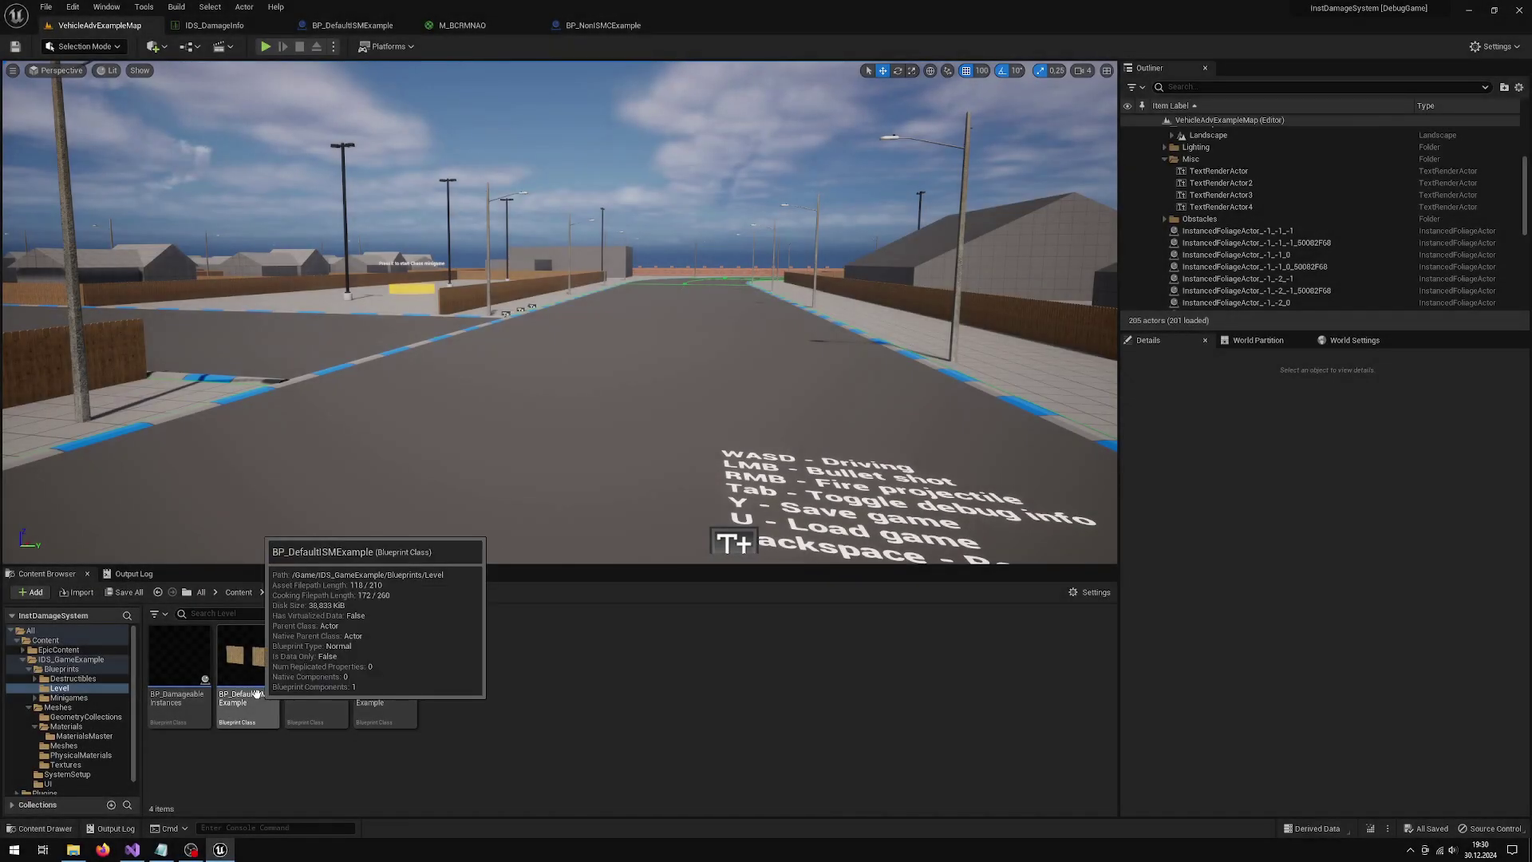
# - Check BP_DefaultISMExample's HierarchicalInstancedStaticMesh component and place the actor on the road
pyautogui.doubleClick(261, 631)
pyautogui.click(94, 119)
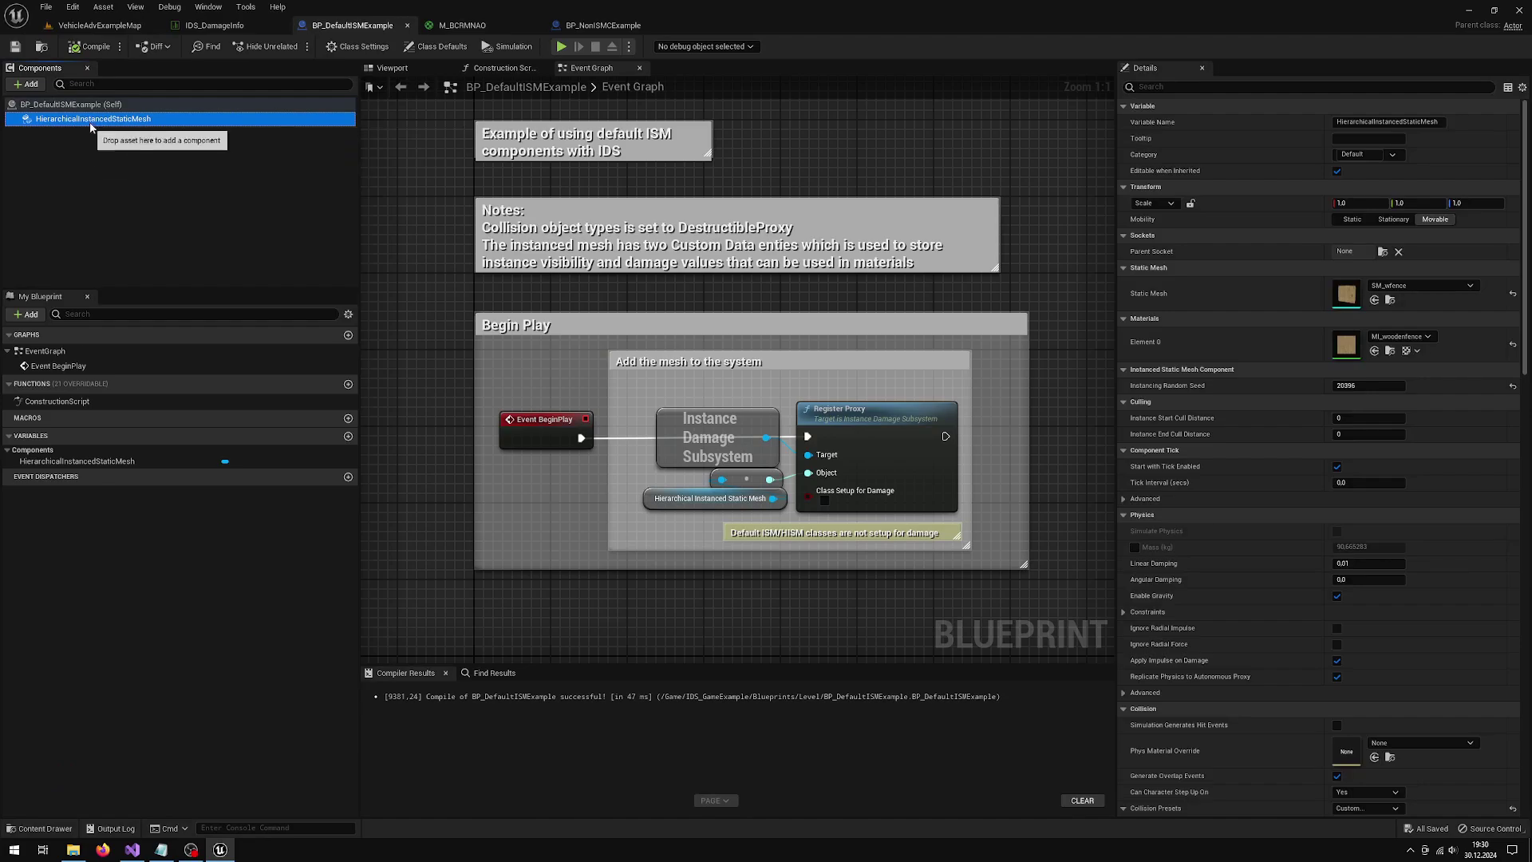
pyautogui.click(94, 26)
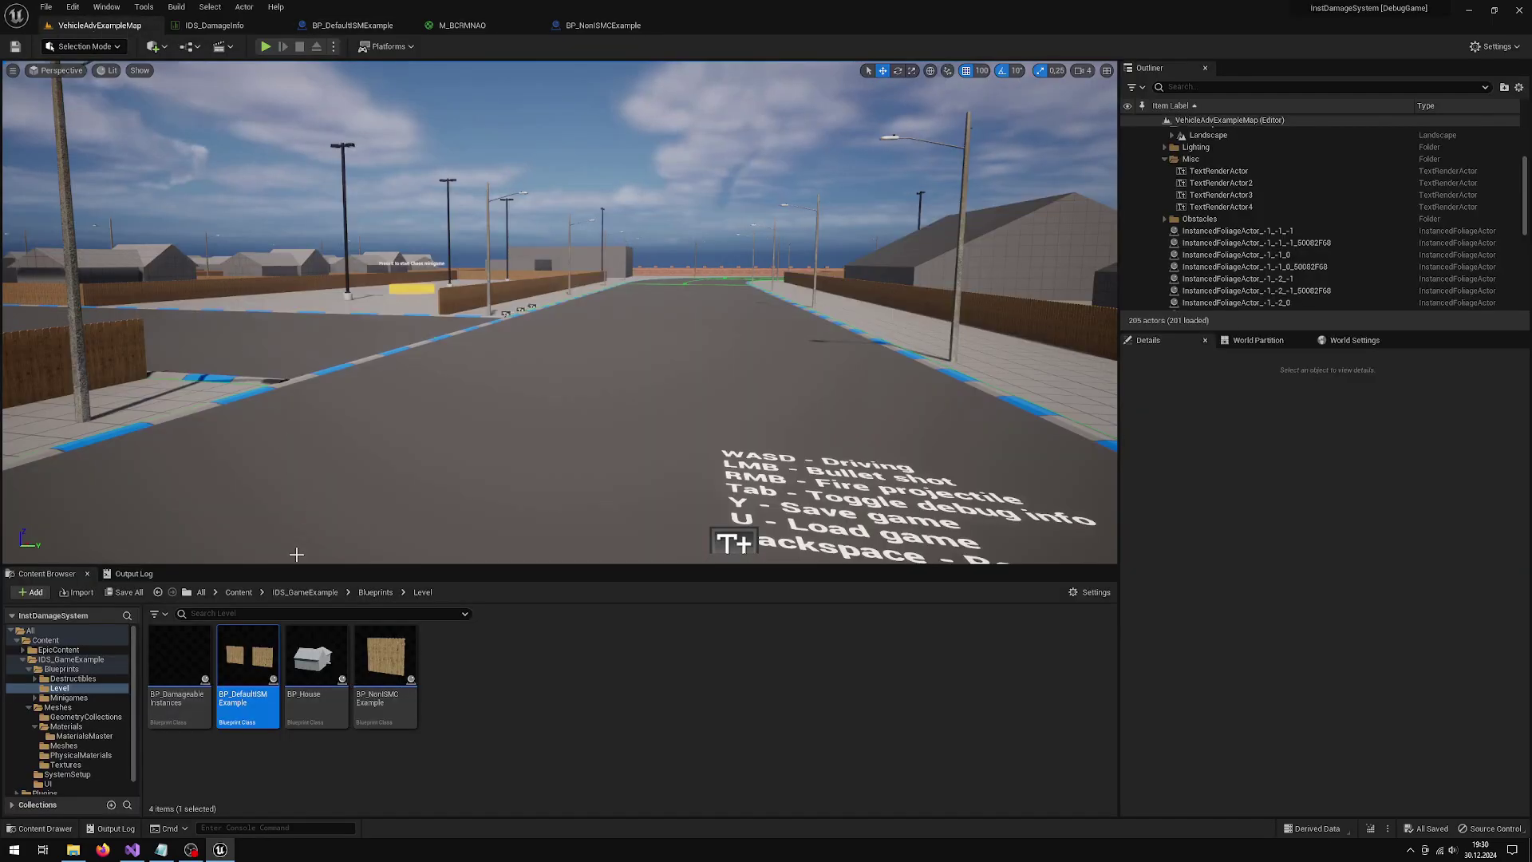
pyautogui.moveTo(608, 363); pyautogui.dragTo(608, 365)
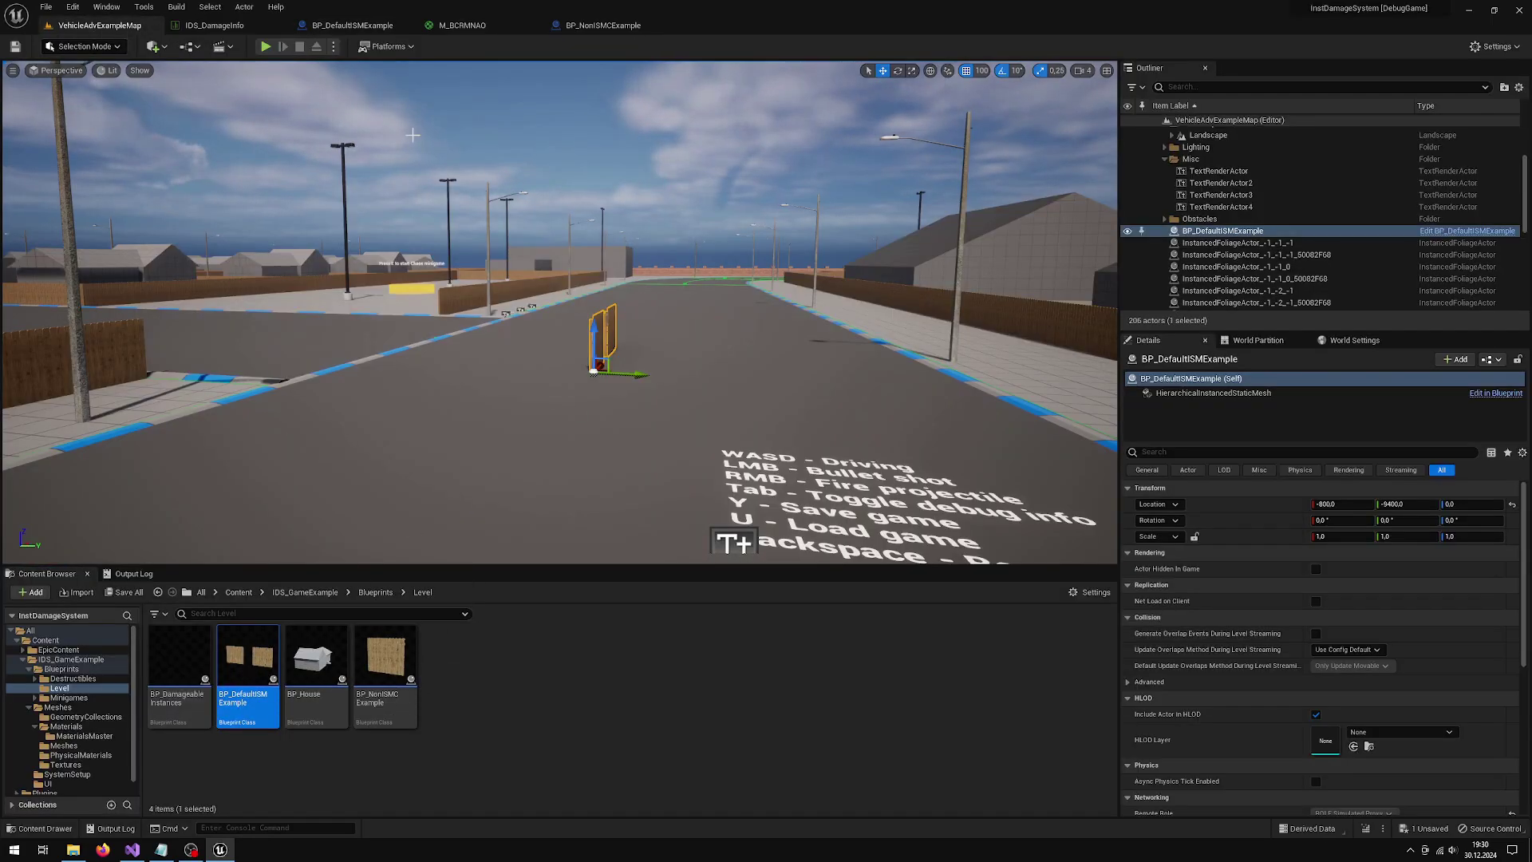
# - Play the level, drive the car into the ISM fences, then stop the session
pyautogui.hotkey('alt', 'p')
pyautogui.press('w')
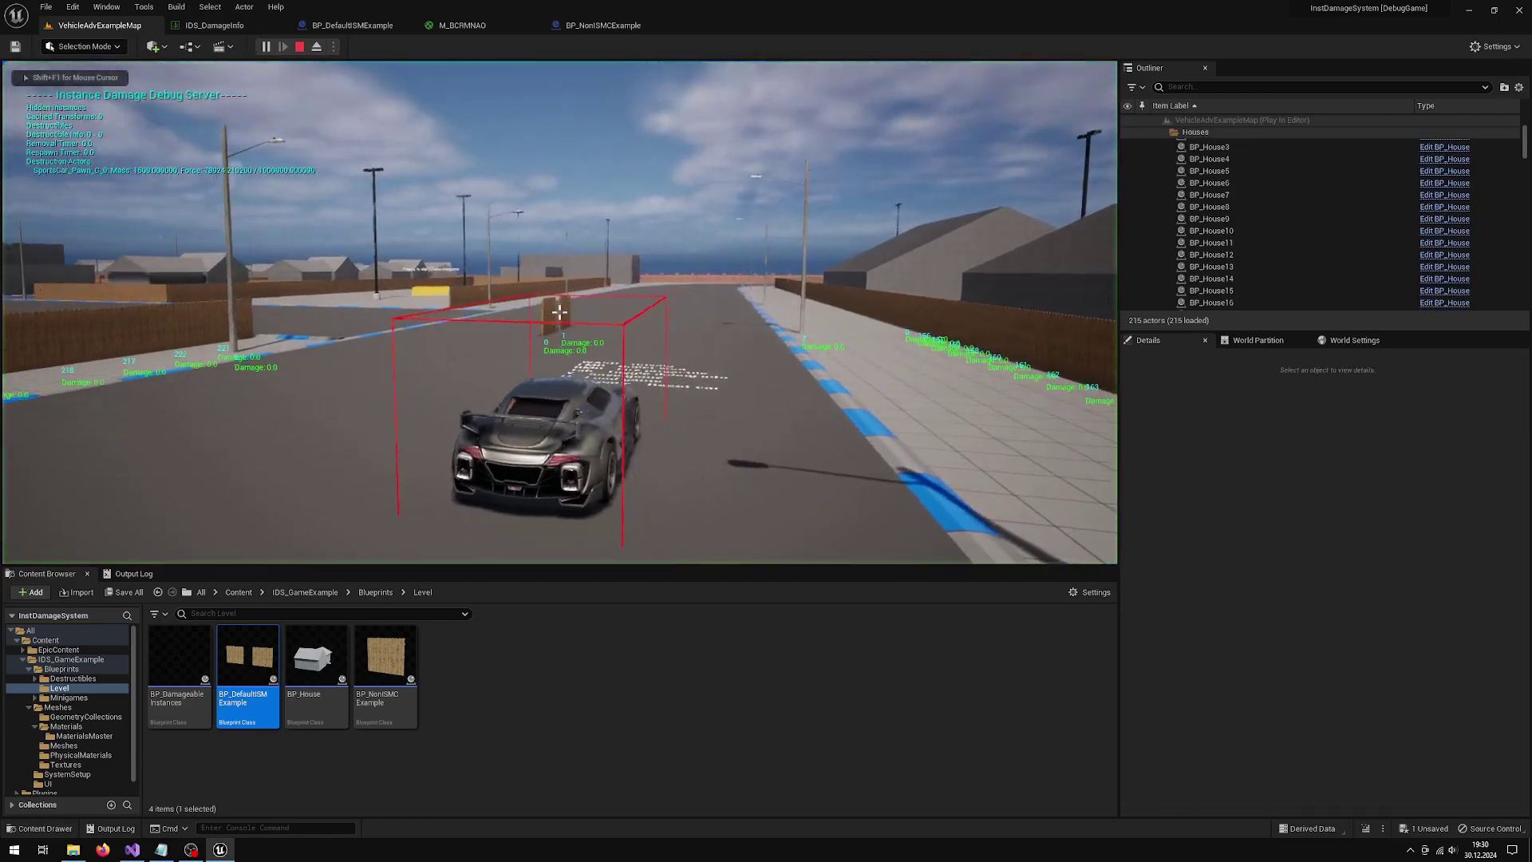
pyautogui.press('a')
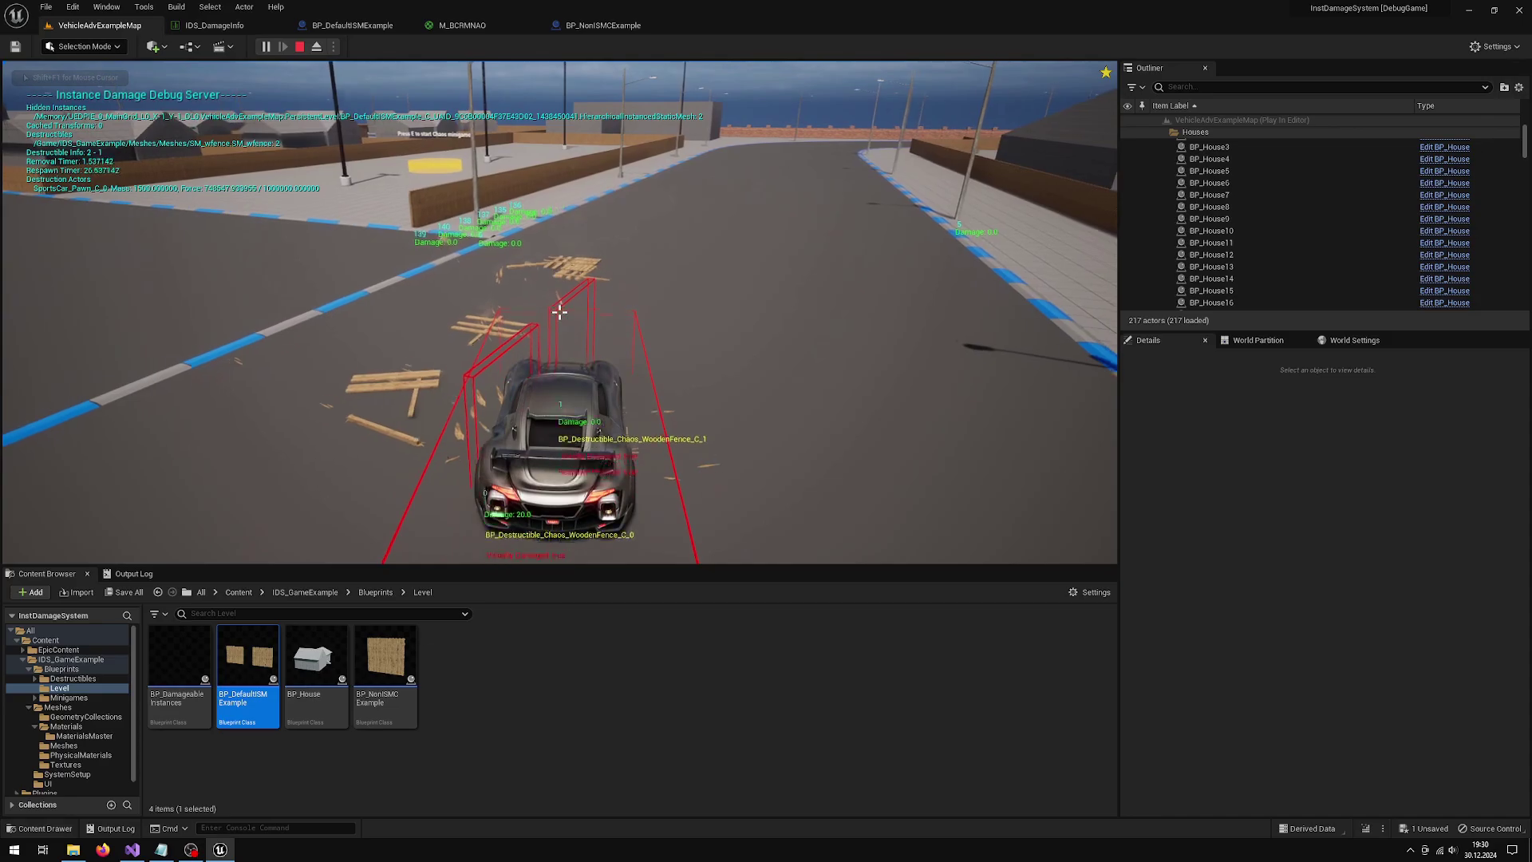
pyautogui.hotkey('shift', 'F1')
pyautogui.press('Escape')
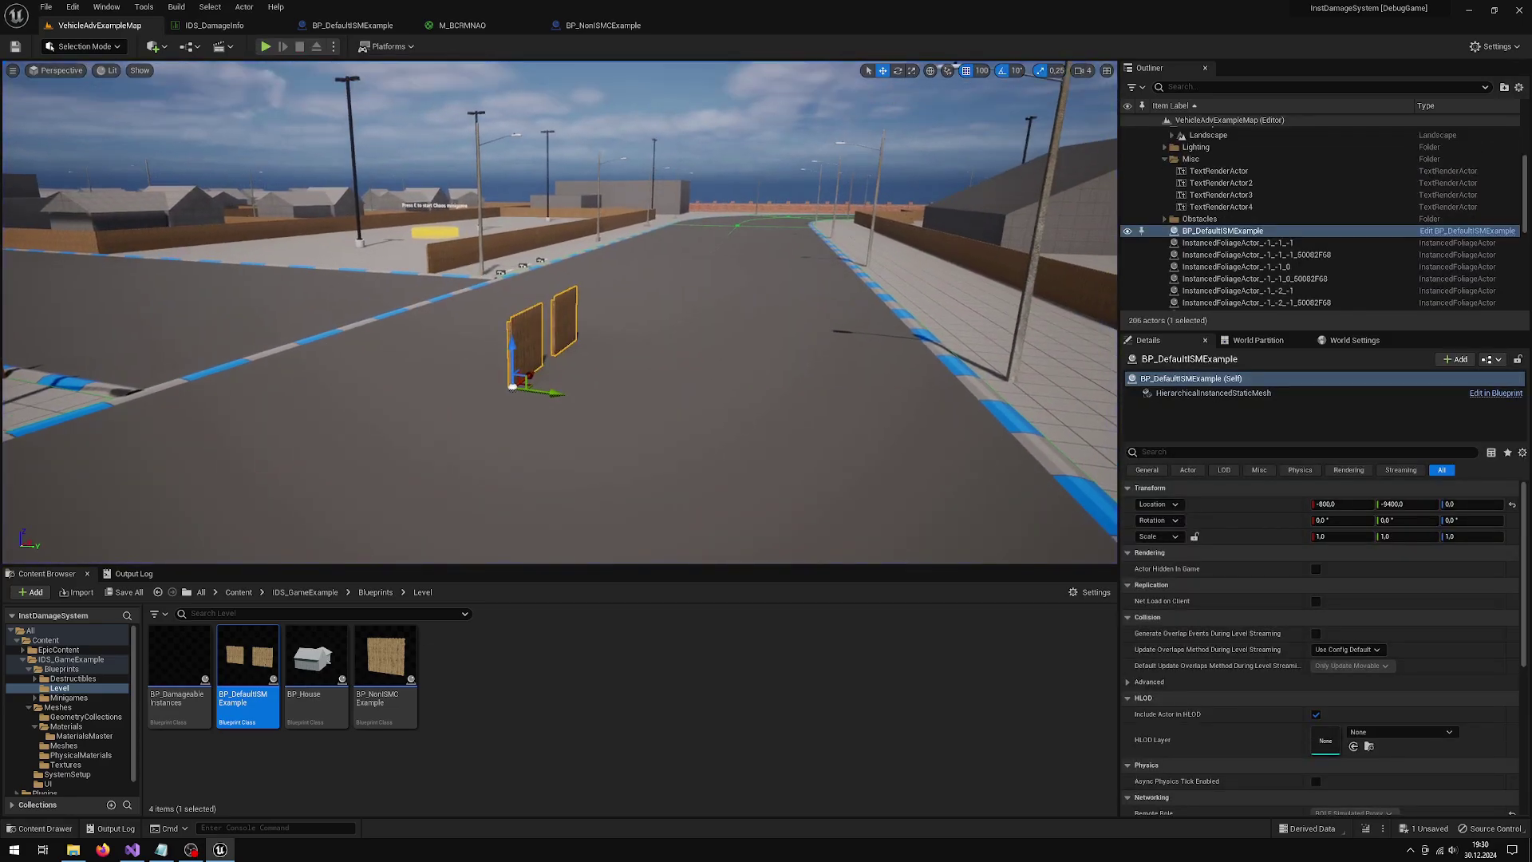
# - Review BP_NonISMCExample's StaticMesh components and place the actor on the road
pyautogui.doubleClick(391, 662)
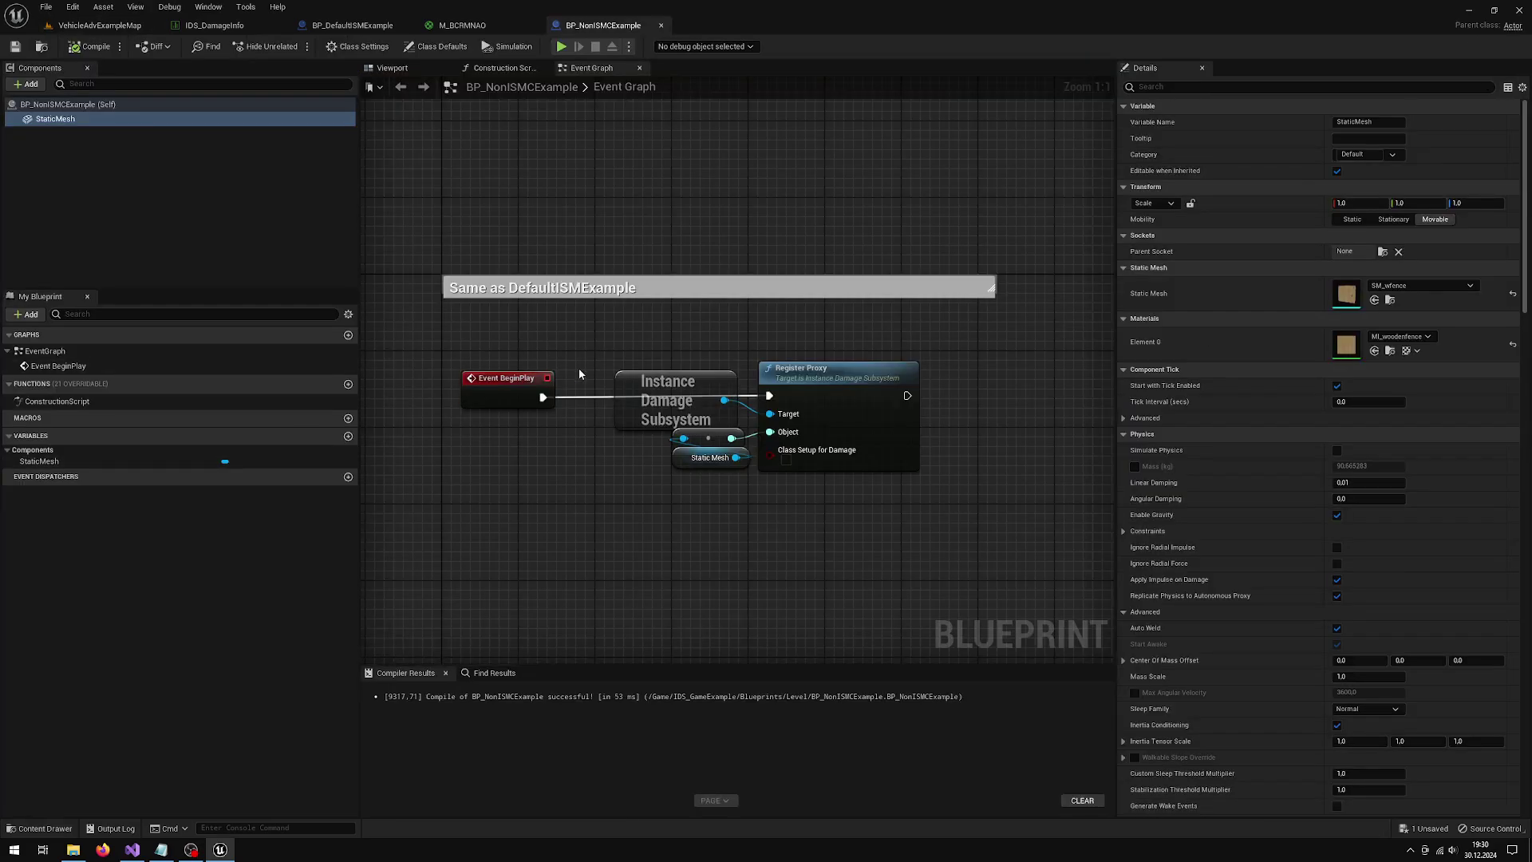
pyautogui.click(156, 182)
pyautogui.click(59, 121)
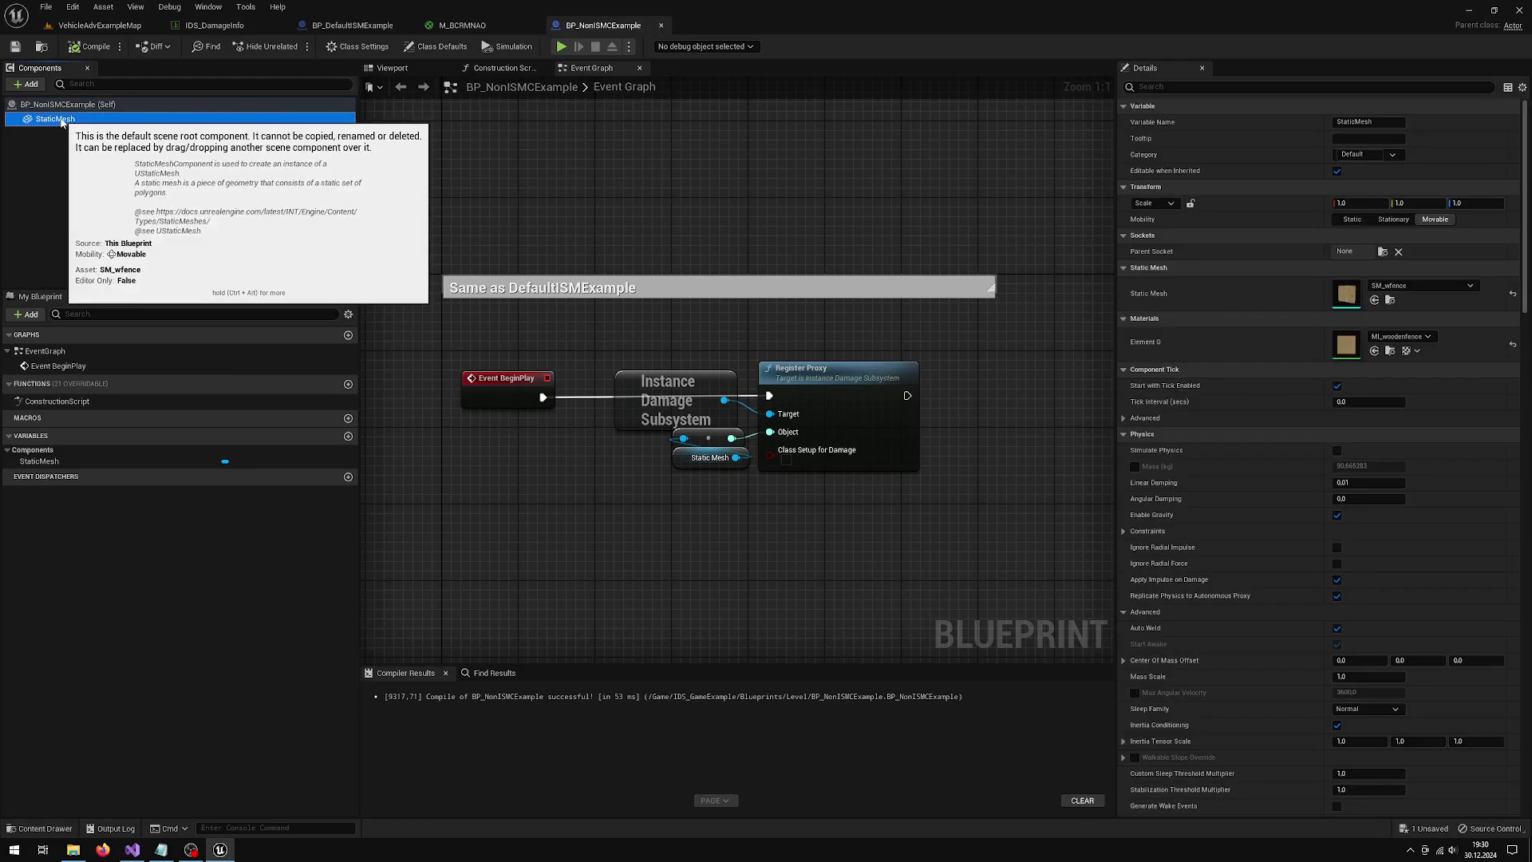
pyautogui.click(107, 28)
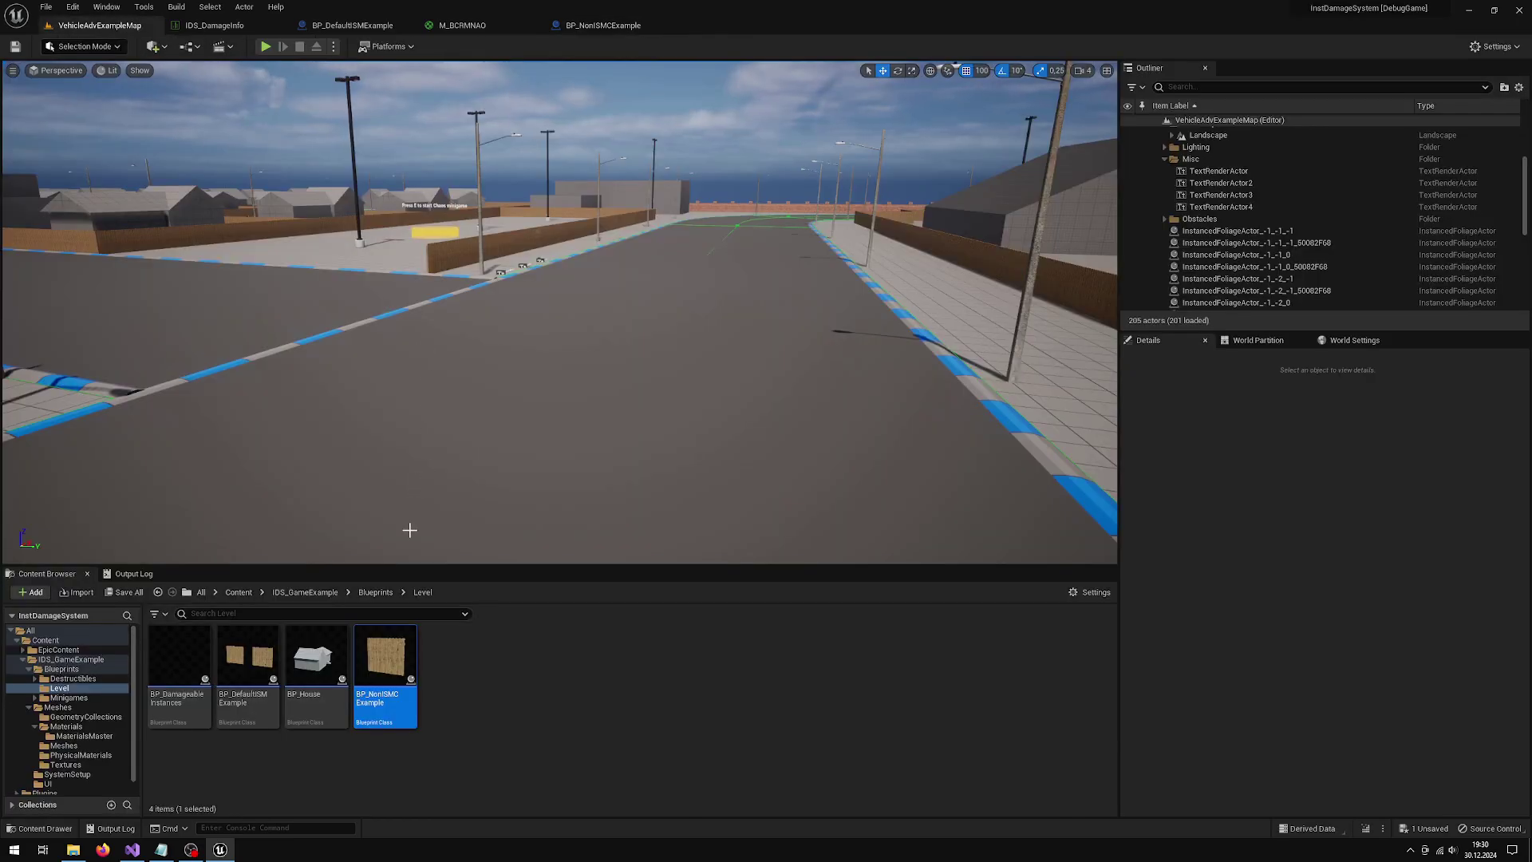
pyautogui.moveTo(522, 389); pyautogui.dragTo(517, 390)
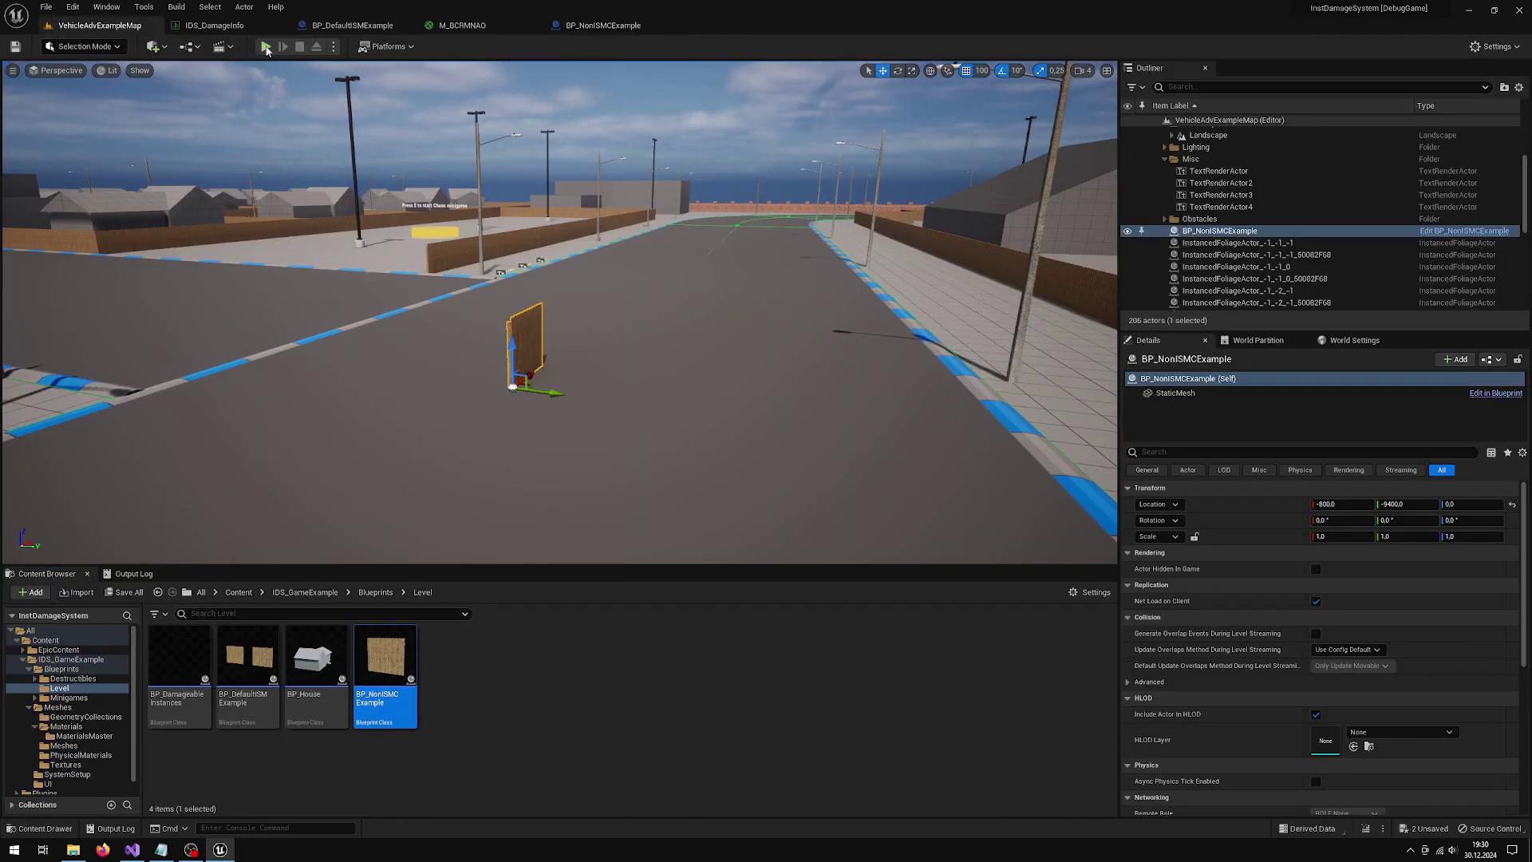
# - Set the wfence row's Instance Hiding Type to Scale to Zero in IDS_DamageInfo and save
pyautogui.click(215, 26)
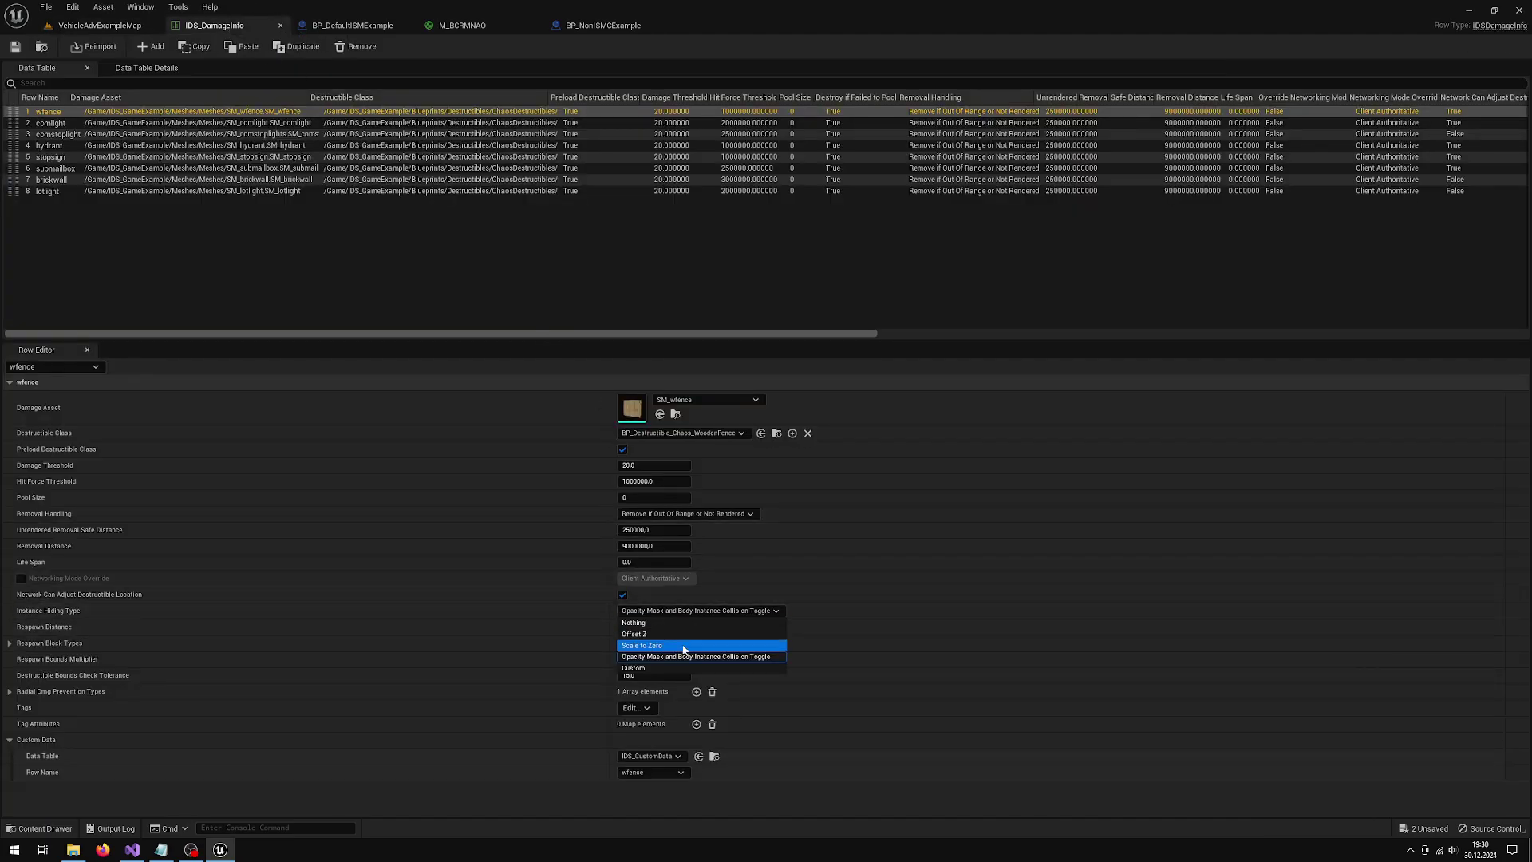
pyautogui.click(660, 646)
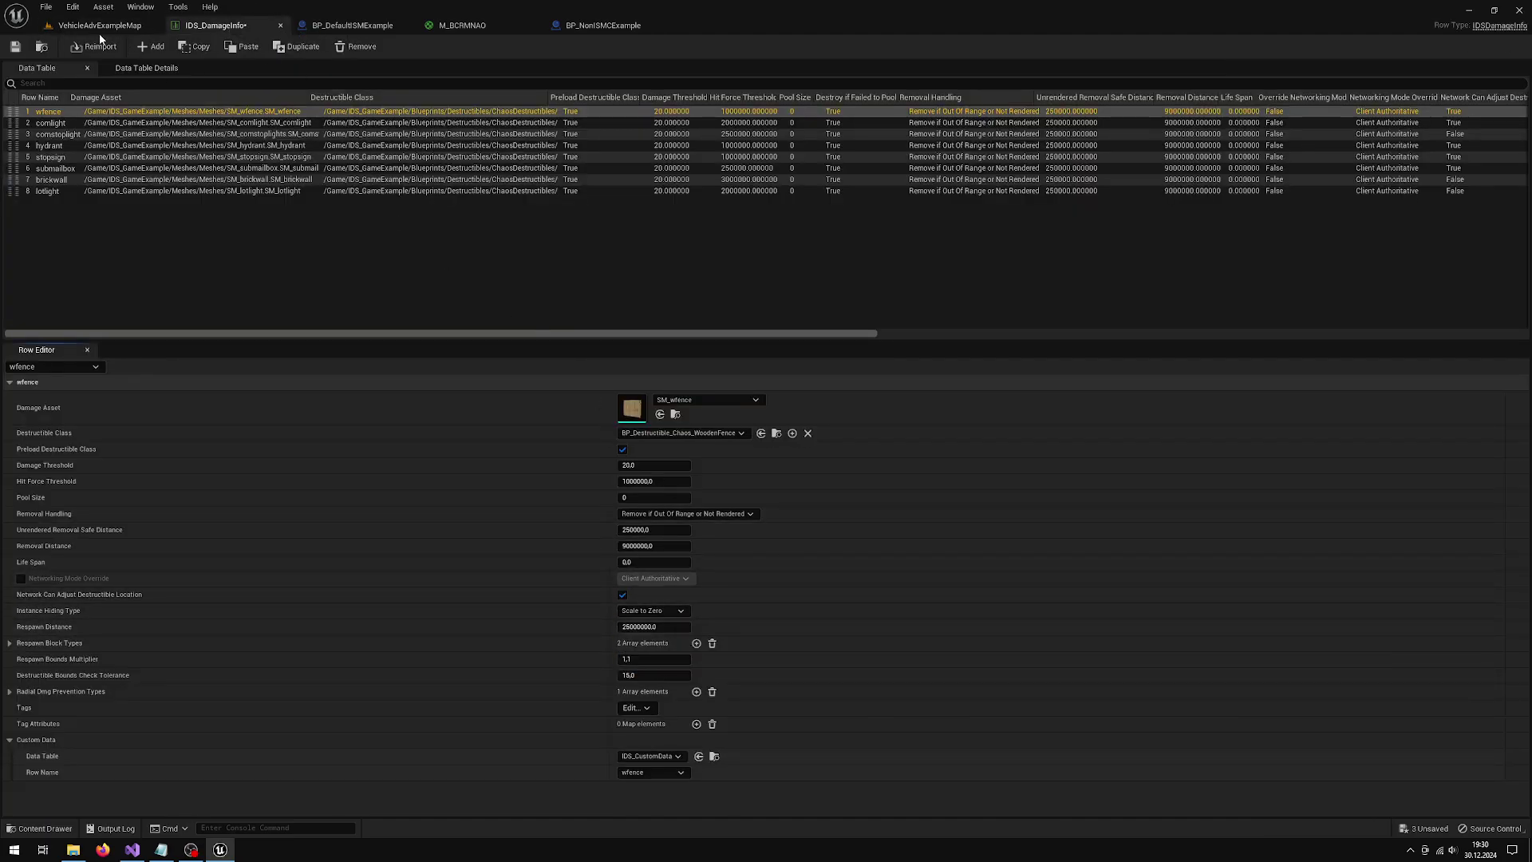
pyautogui.click(19, 52)
pyautogui.click(103, 26)
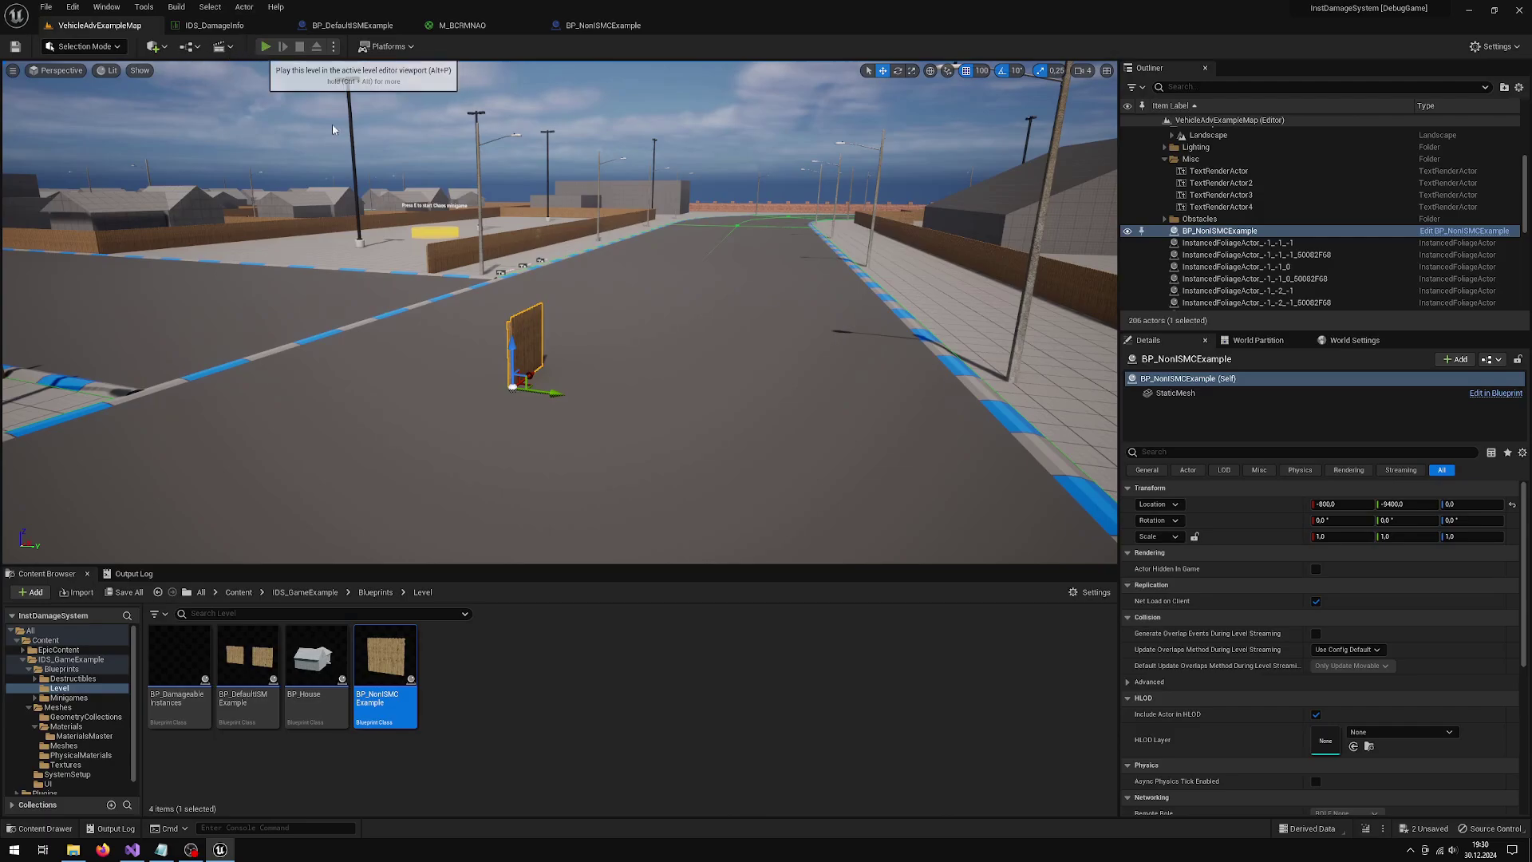
# - Play the level, drive the car into the BP_NonISMCExample fence, then reset the car
pyautogui.hotkey('alt', 'p')
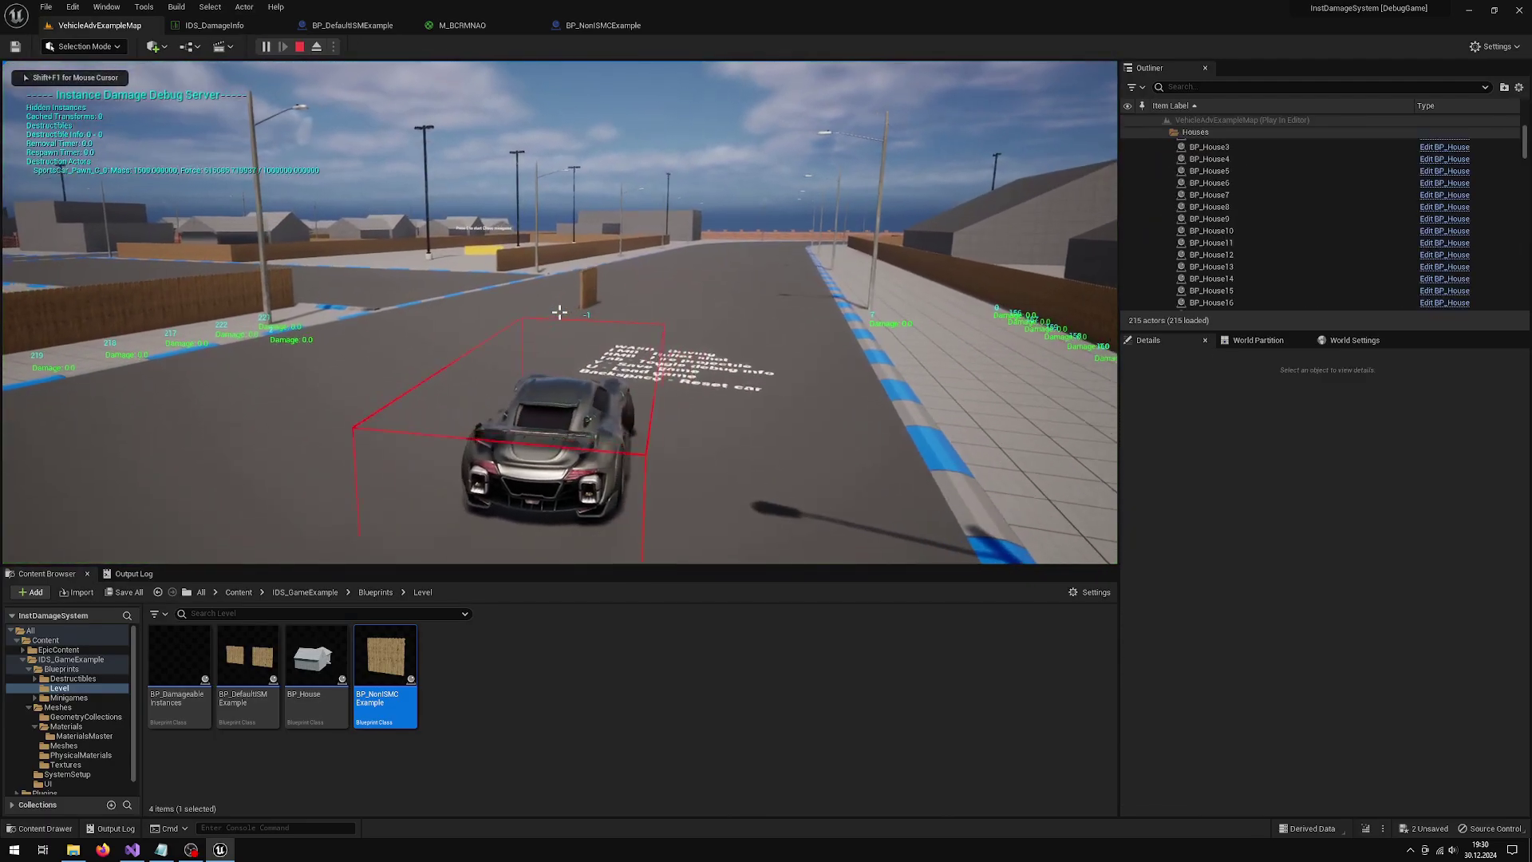
pyautogui.press('w')
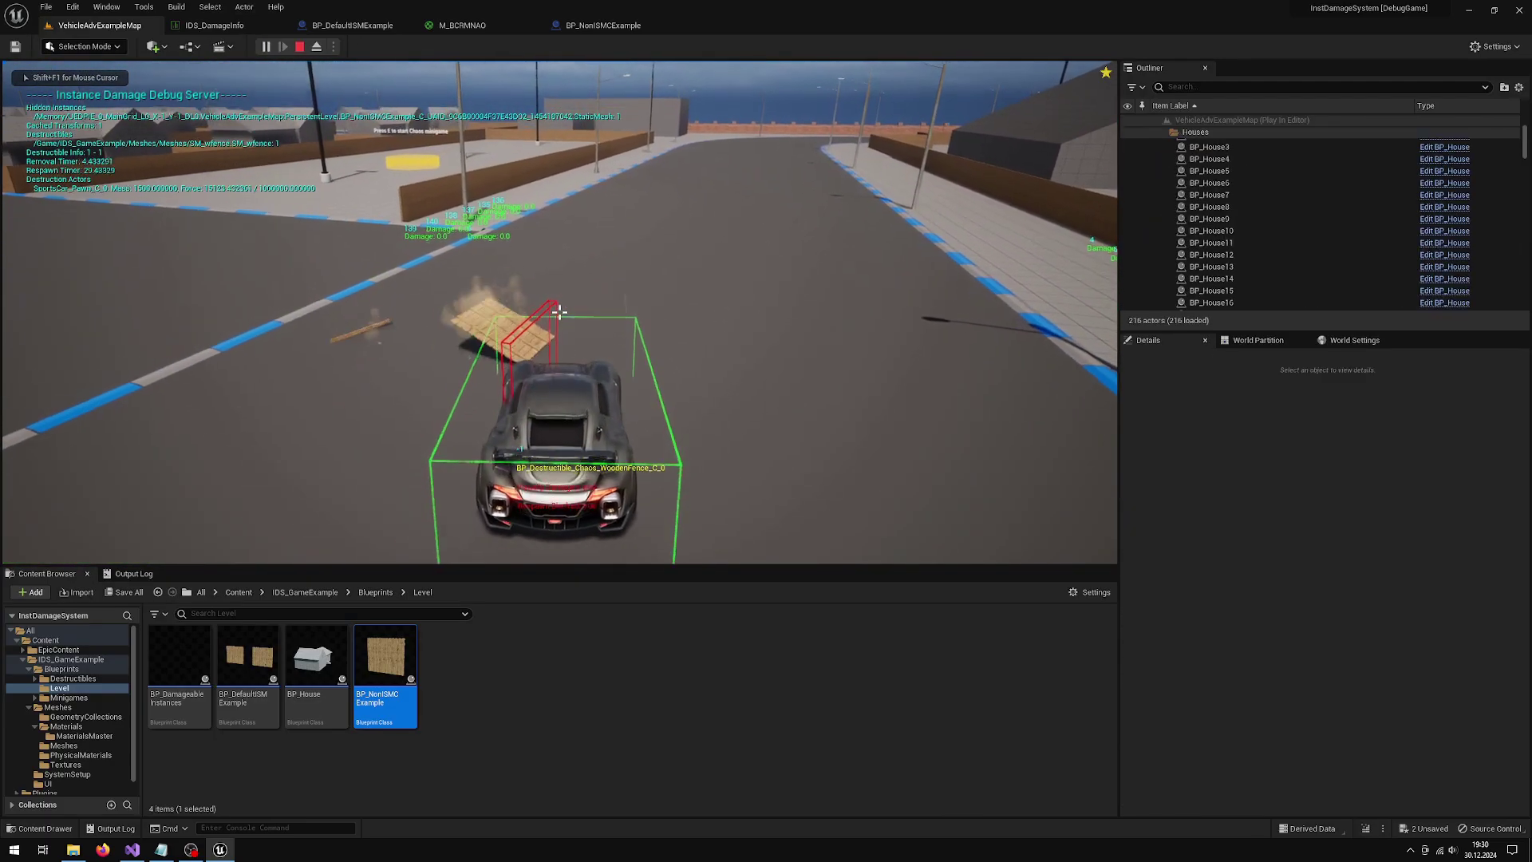
pyautogui.press('space')
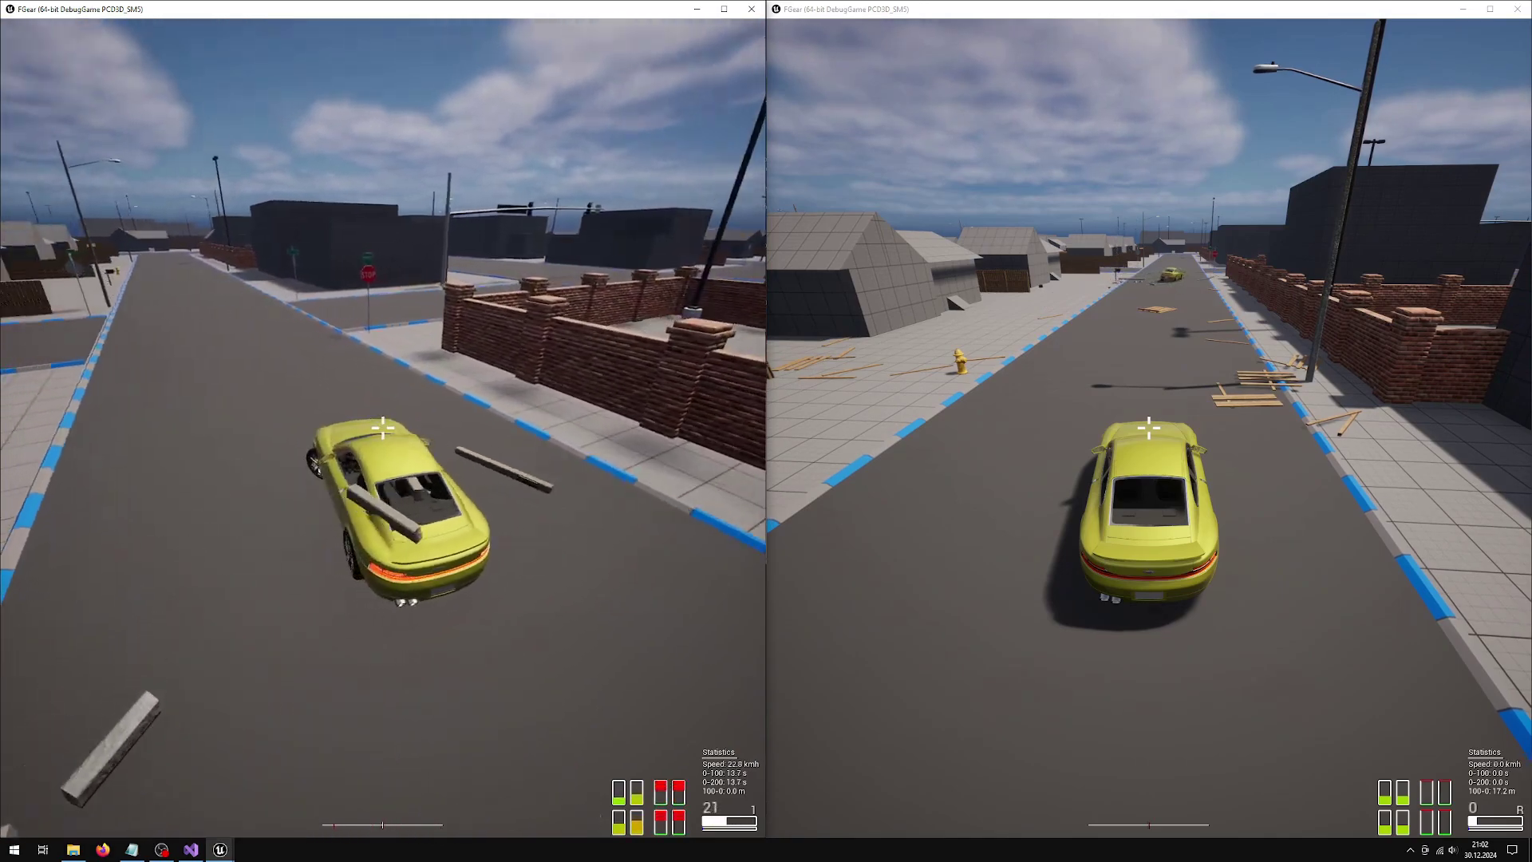
# - Drive the right-hand player's car forward through the scattered fence boards
pyautogui.press('super')
pyautogui.press('super')
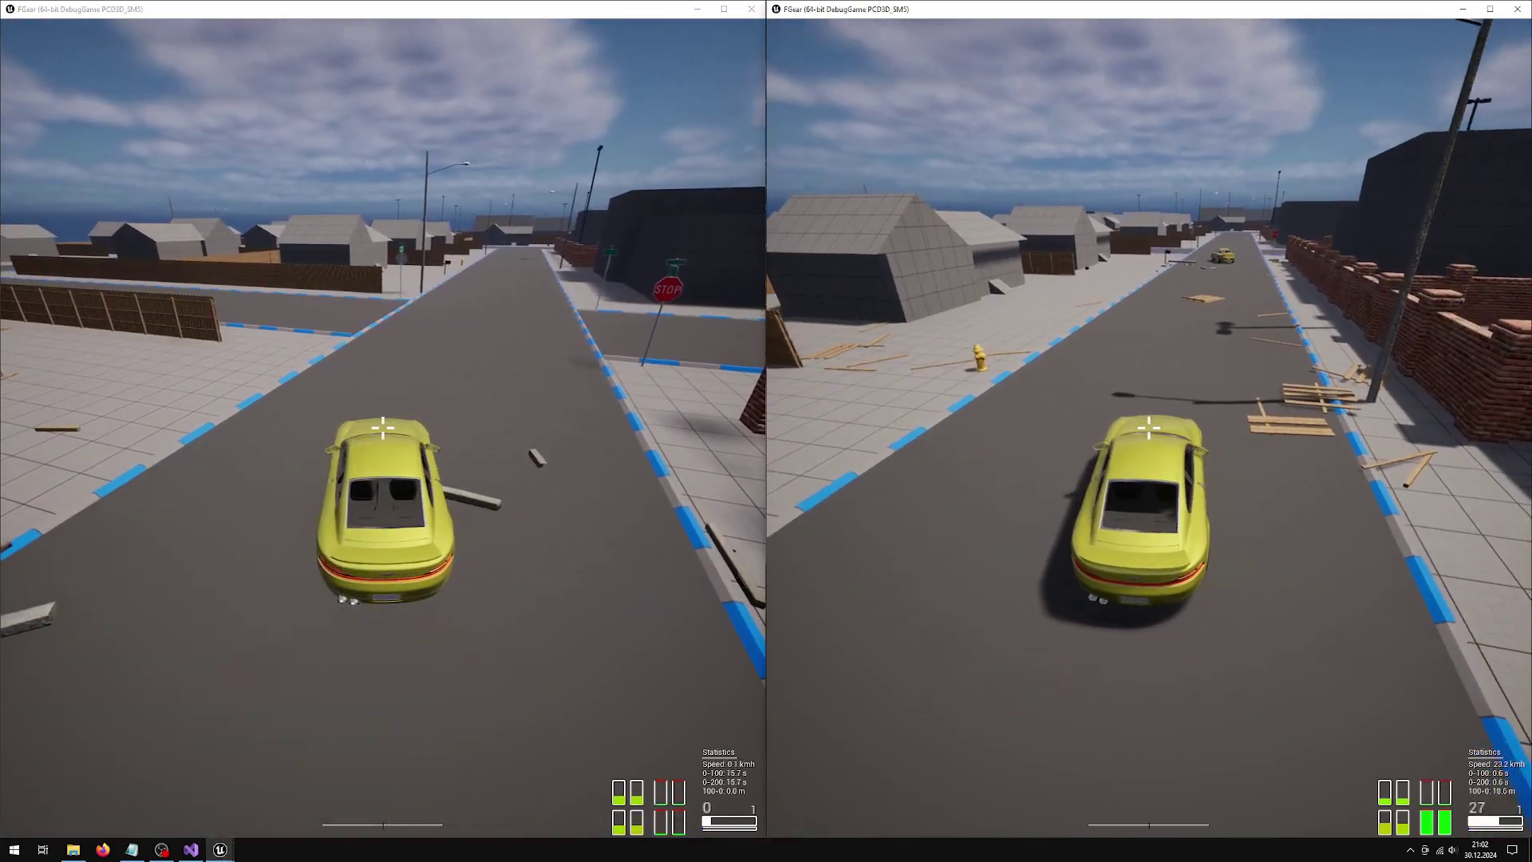